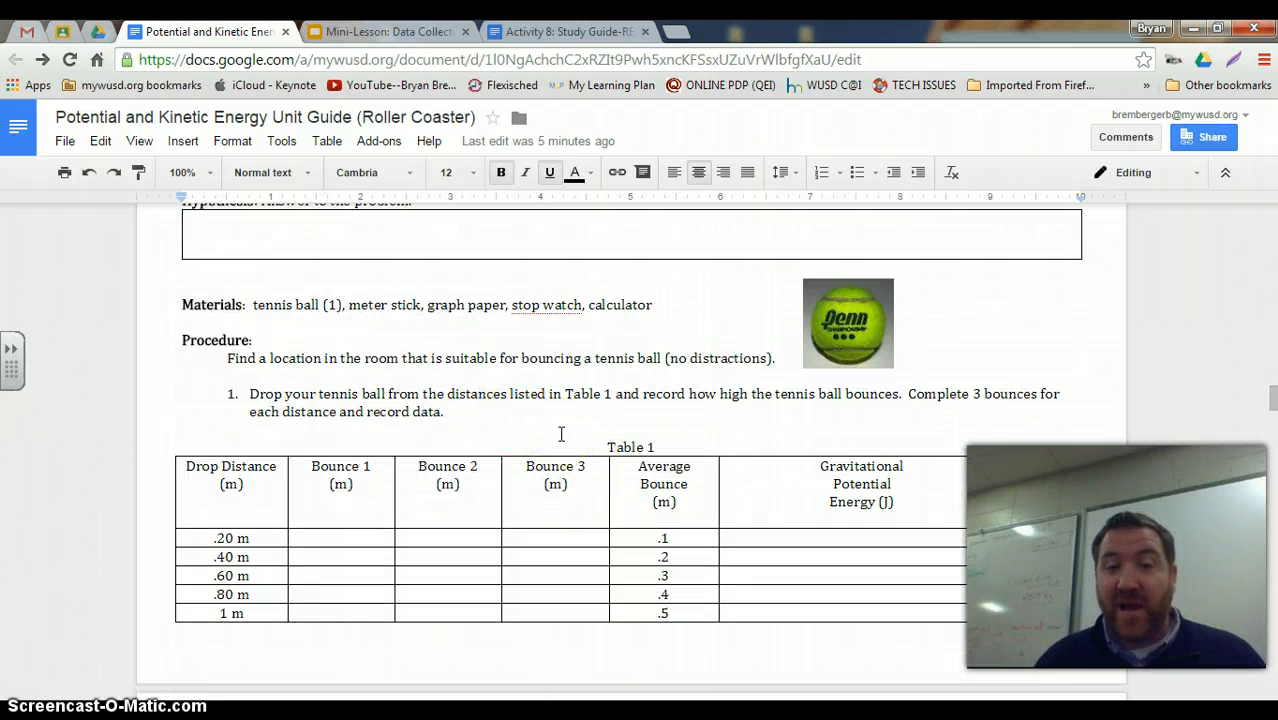
- Copy the five drop distance values, .20 m to 1 m, from Table 1 of the unit guide
left_click(556, 434)
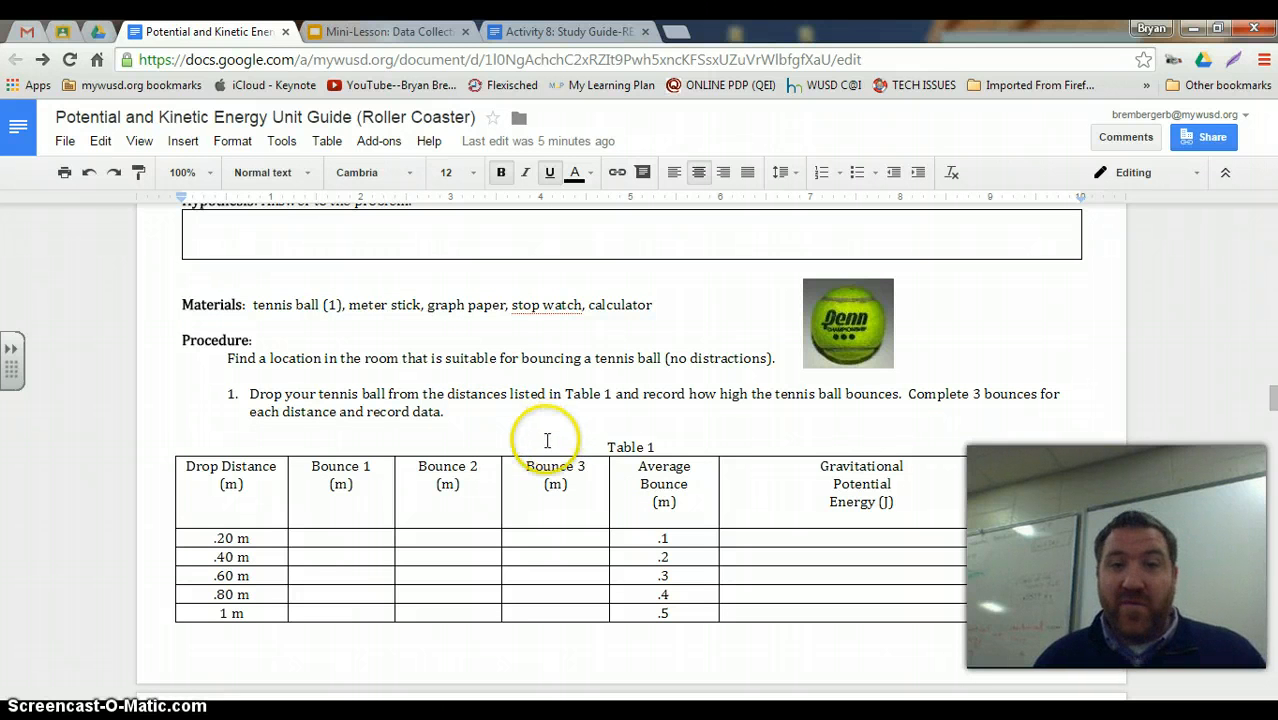
left_click(208, 538)
left_click_drag(208, 538, 252, 613)
key("ctrl+c")
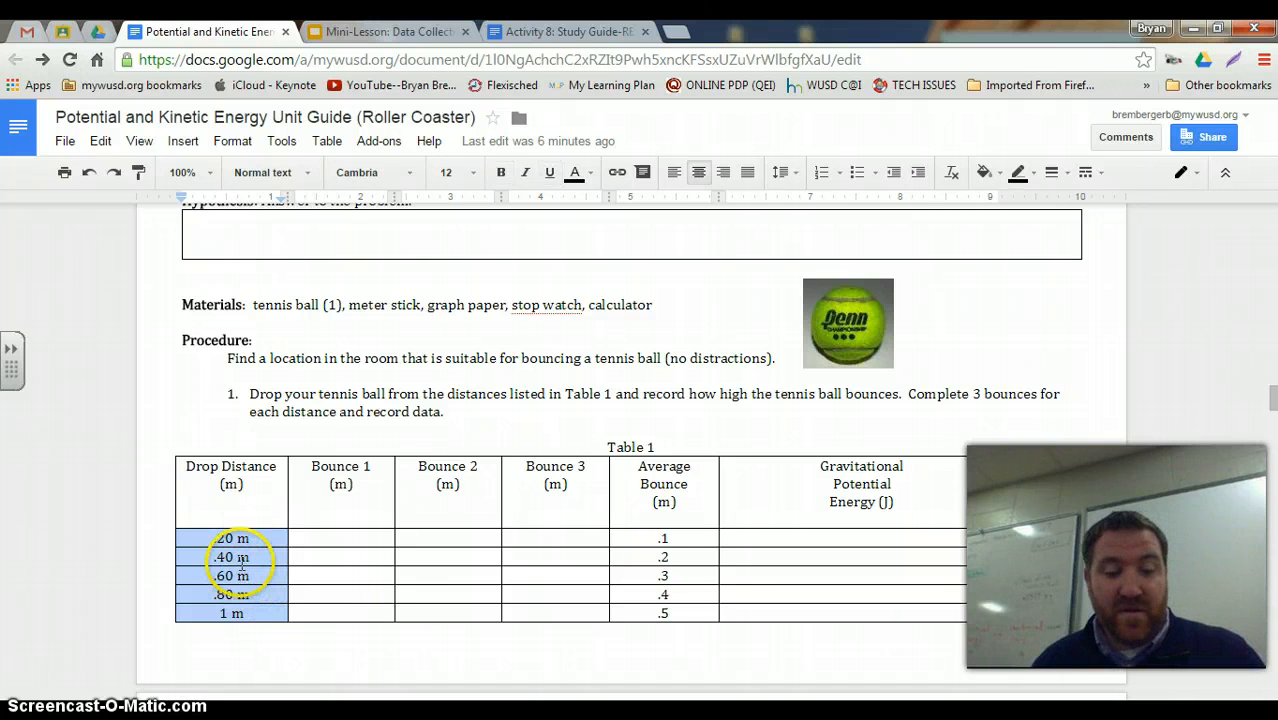
- Open Google Sheets in a new browser tab and create a blank spreadsheet
left_click(676, 33)
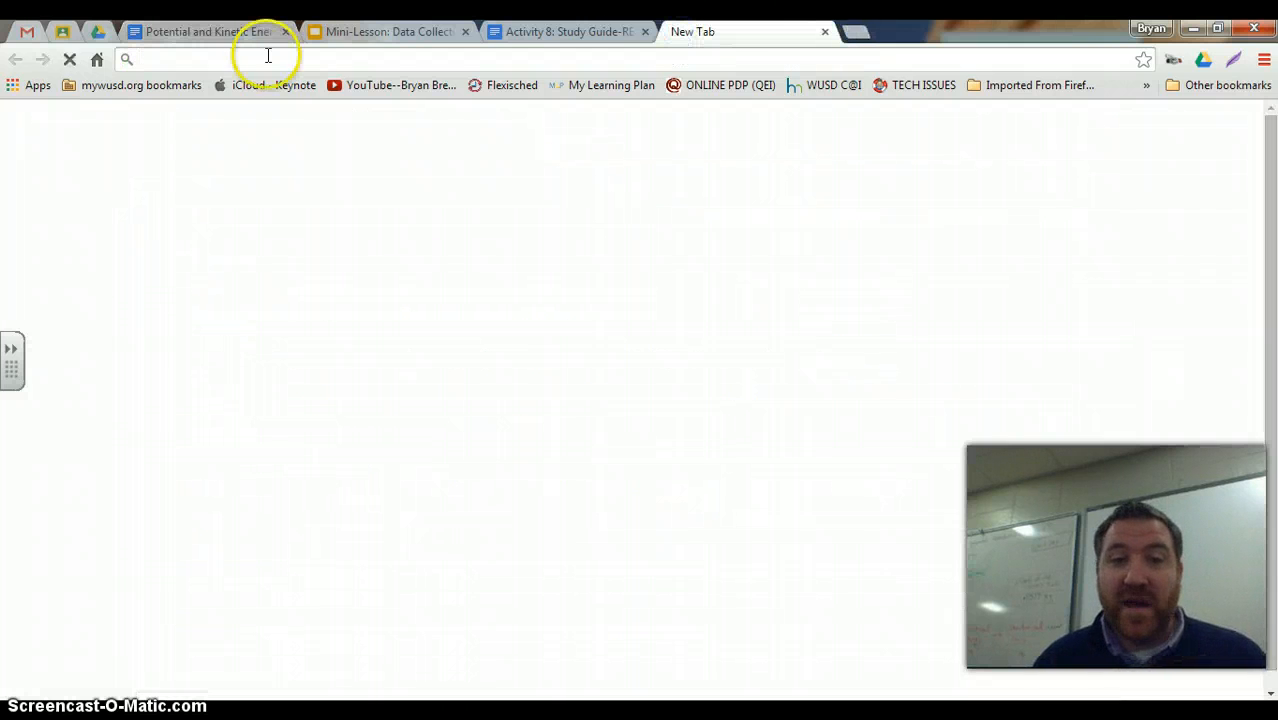
left_click(36, 86)
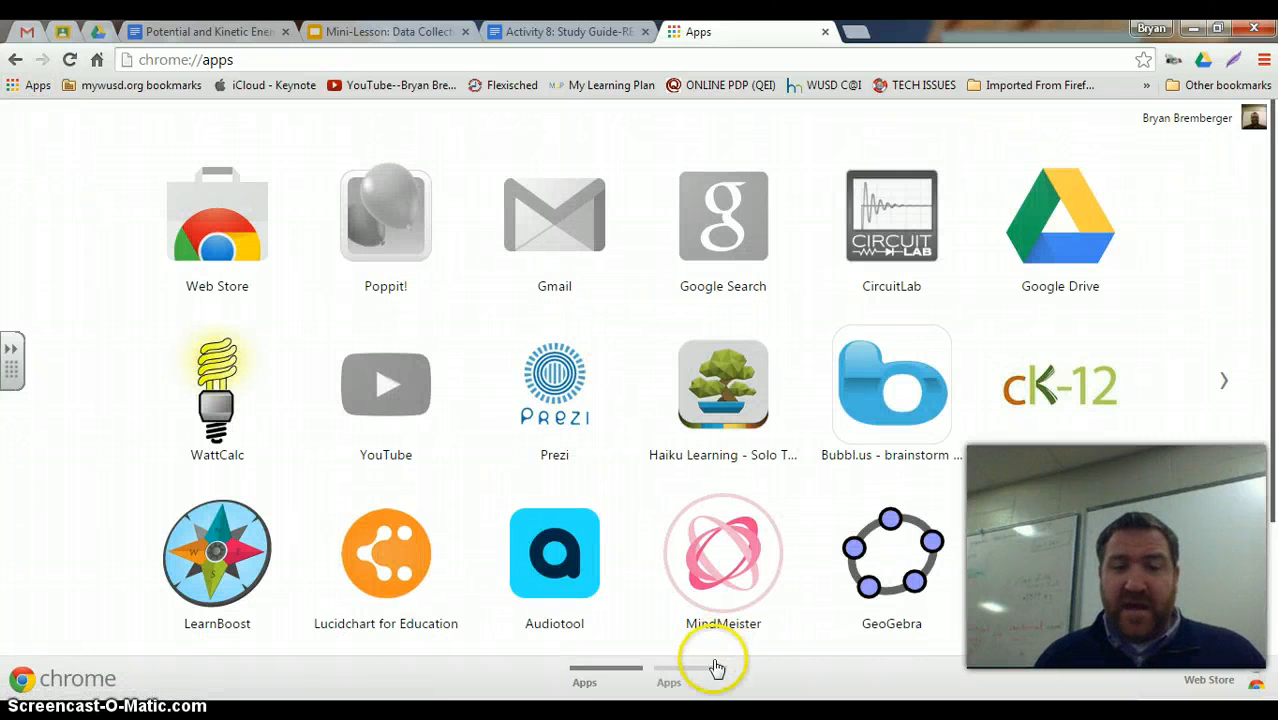
left_click(712, 670)
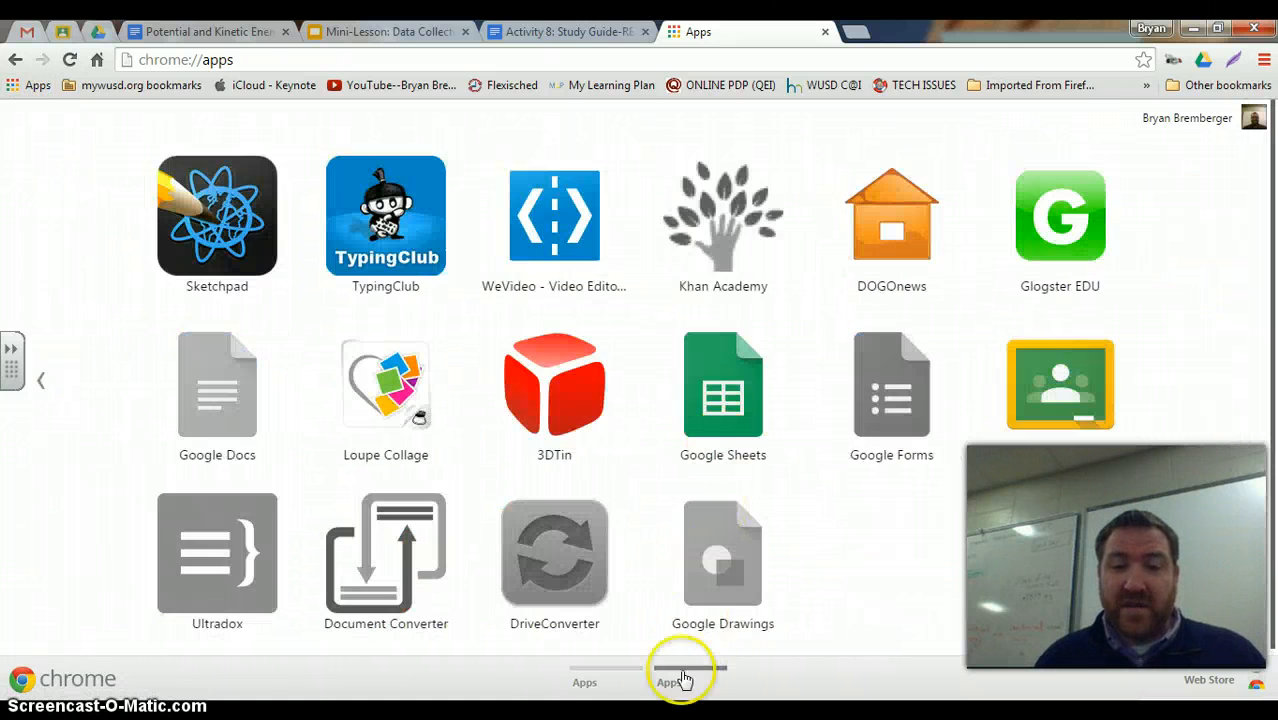
left_click(596, 670)
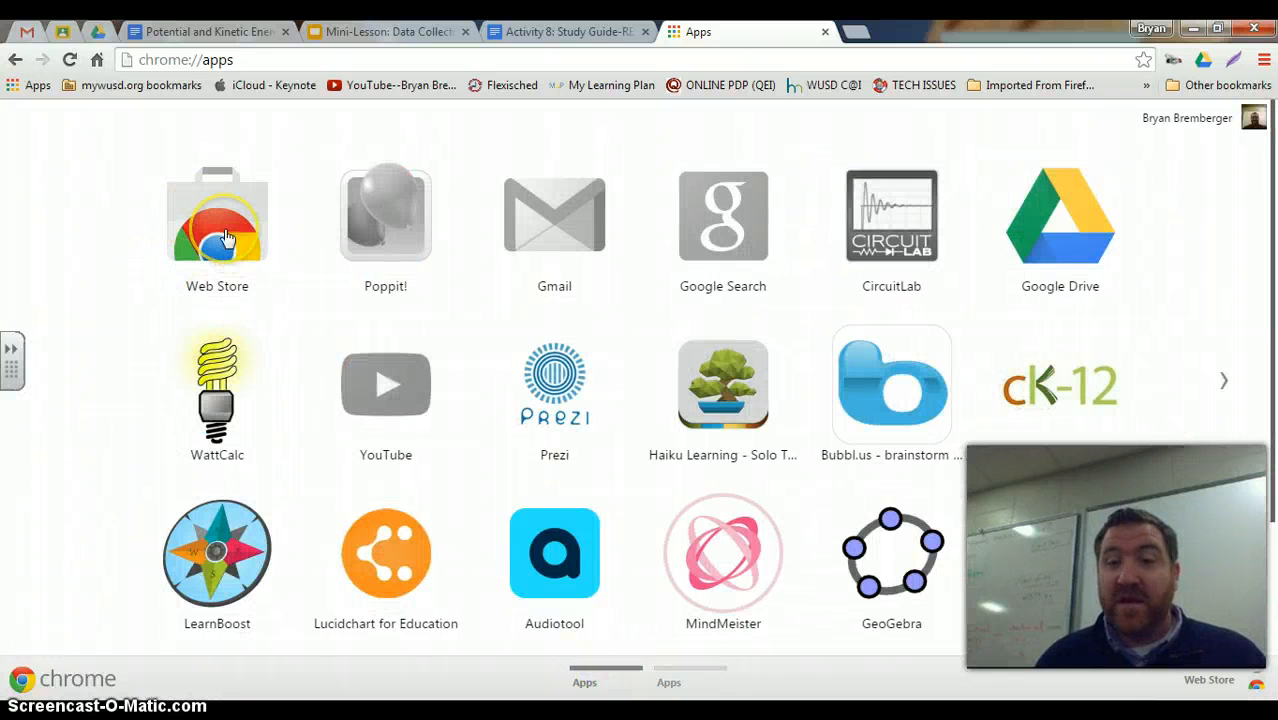
left_click(688, 674)
left_click(745, 388)
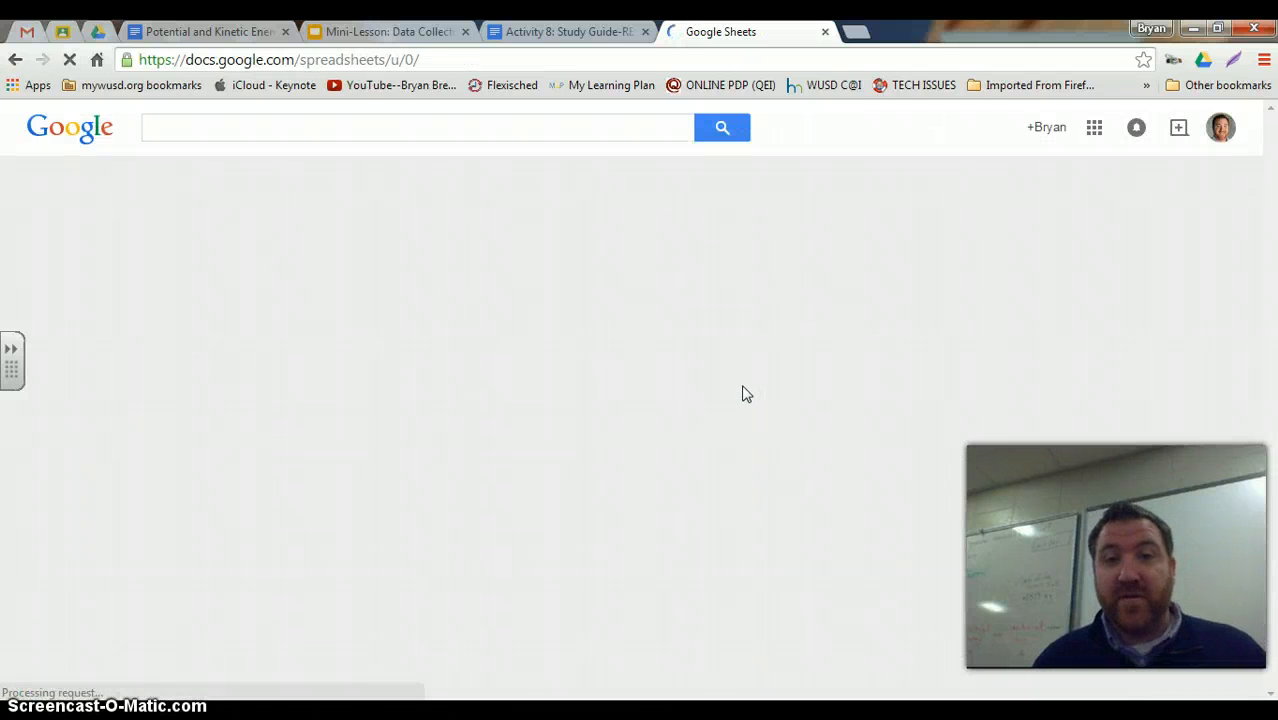
left_click(737, 389)
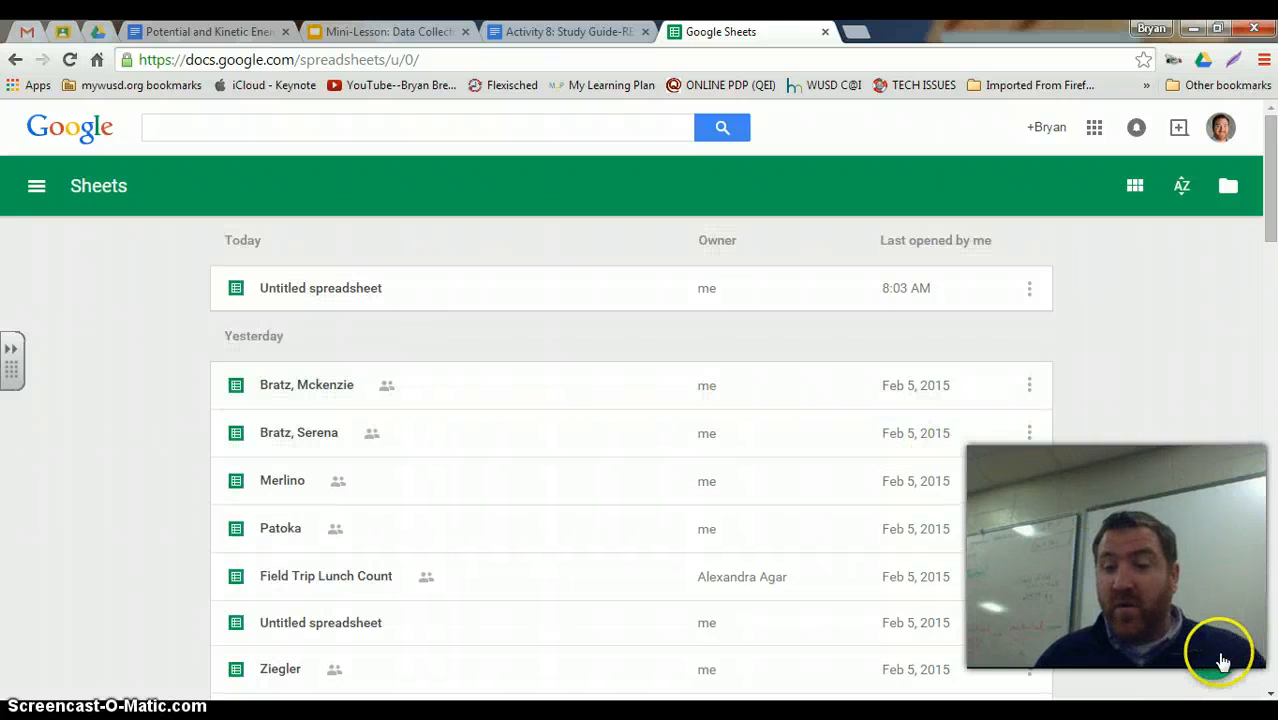
left_click(1216, 656)
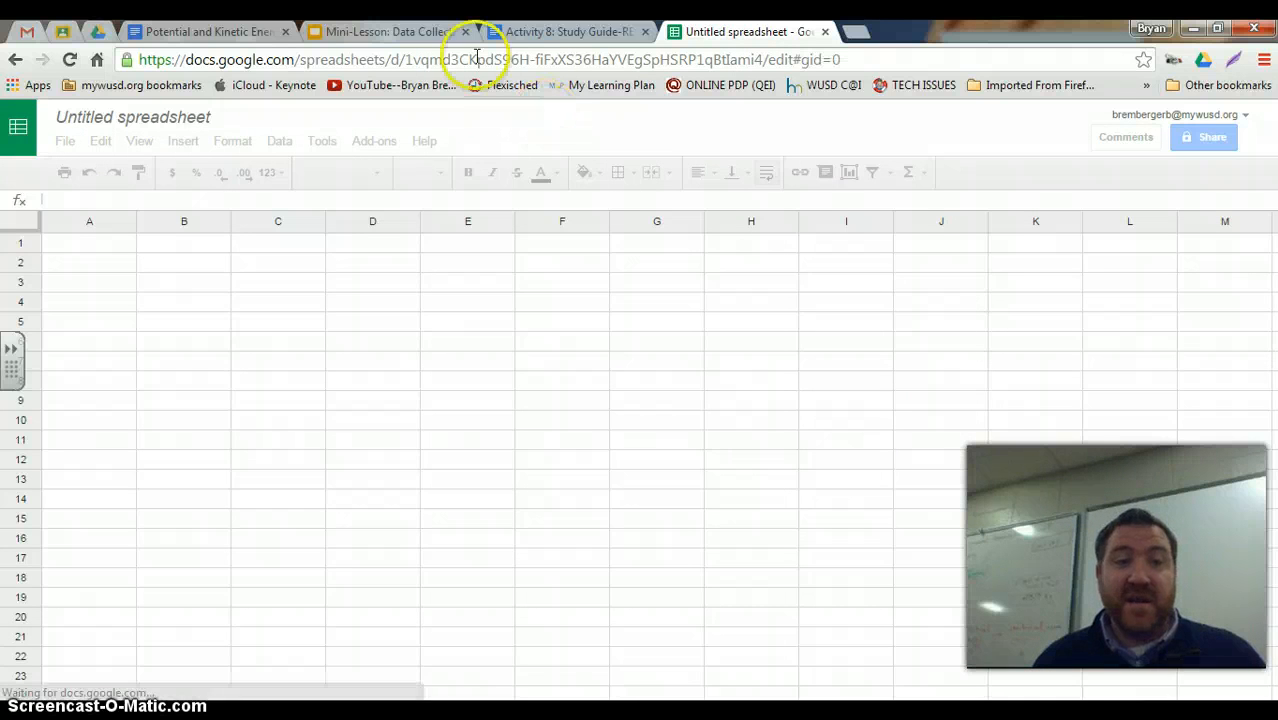
- Paste the copied drop distances into column A, starting at cell A2
left_click(117, 264)
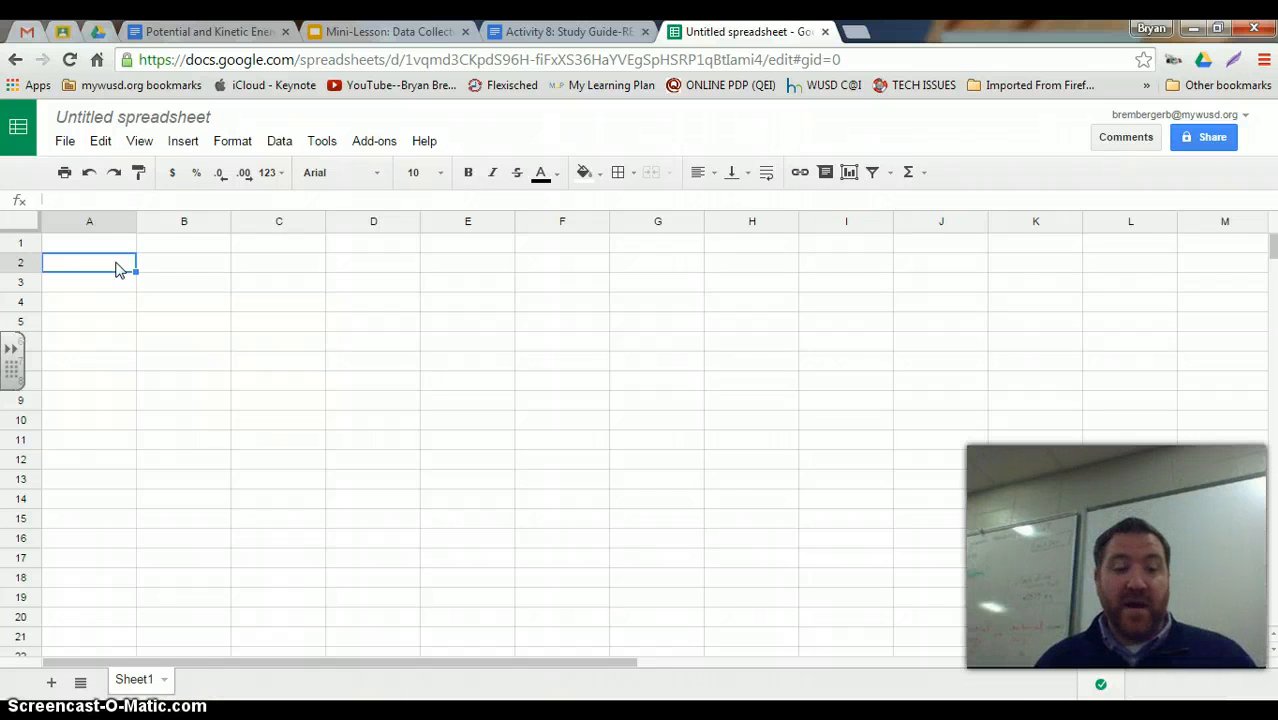
key("ctrl+v")
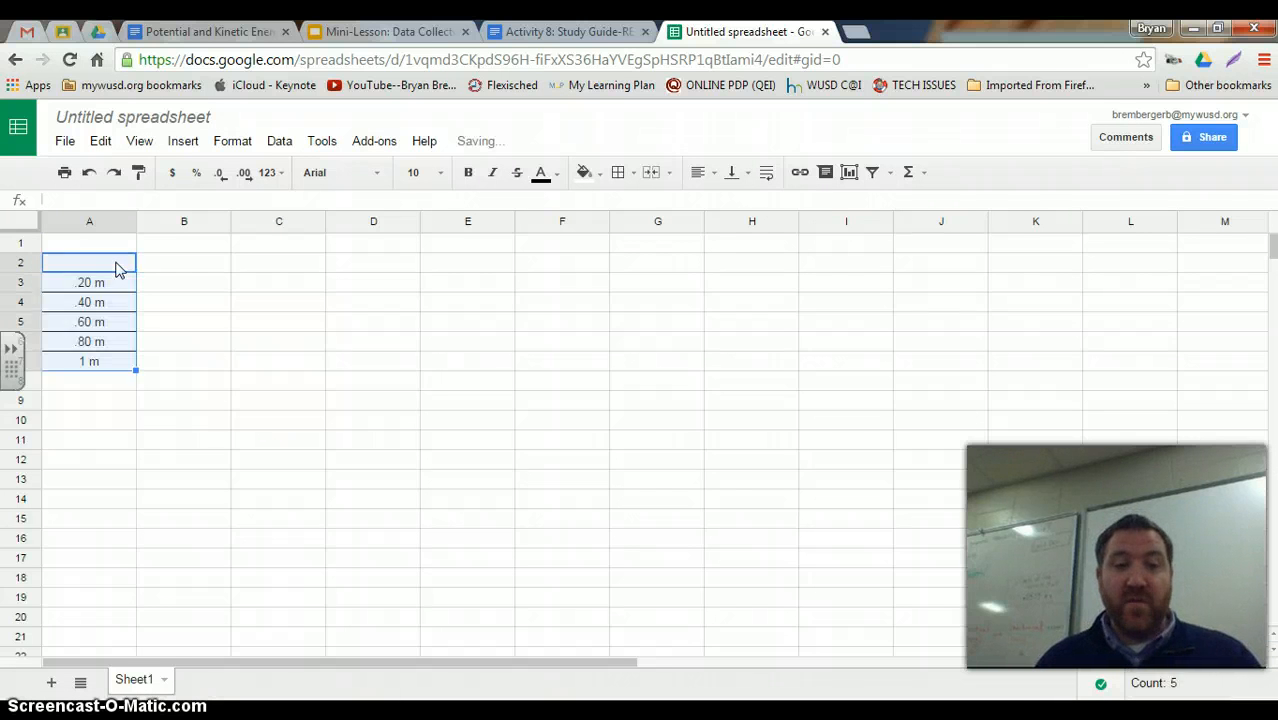
left_click(172, 295)
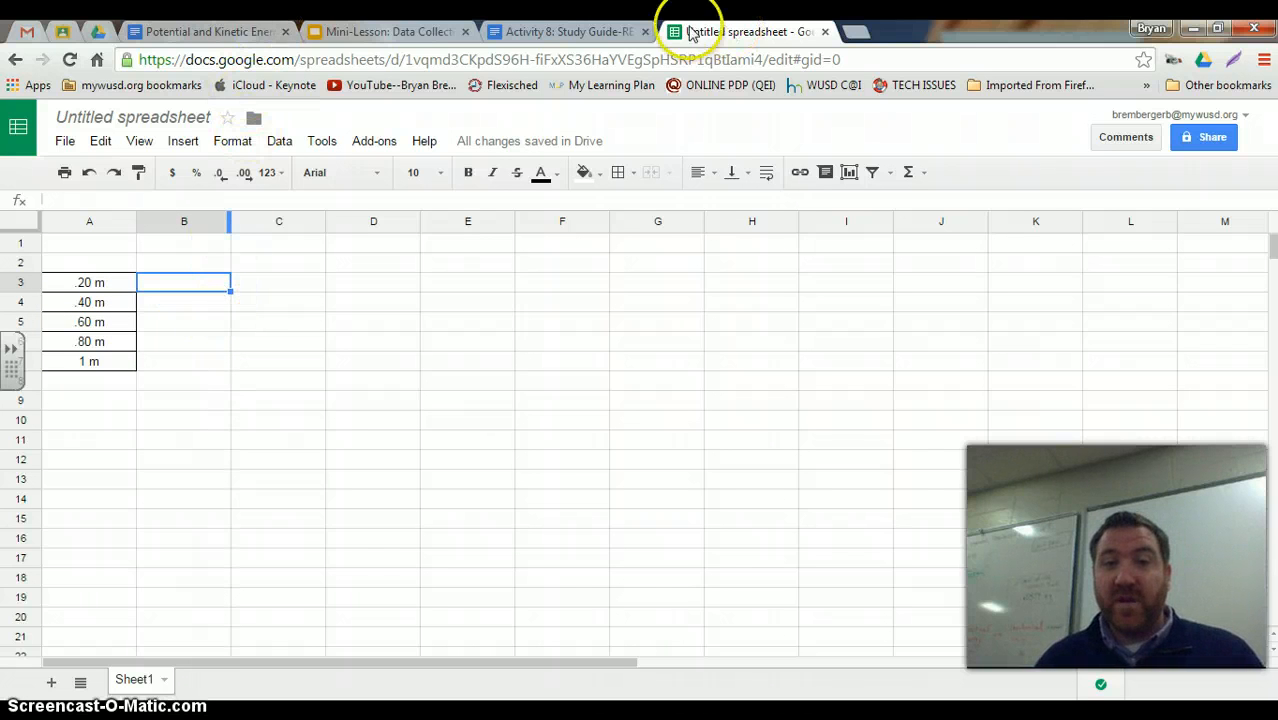
- Copy the average bounce values .1 to .5 from Table 1 of the unit guide into the spreadsheet, starting at cell B3
left_click(205, 31)
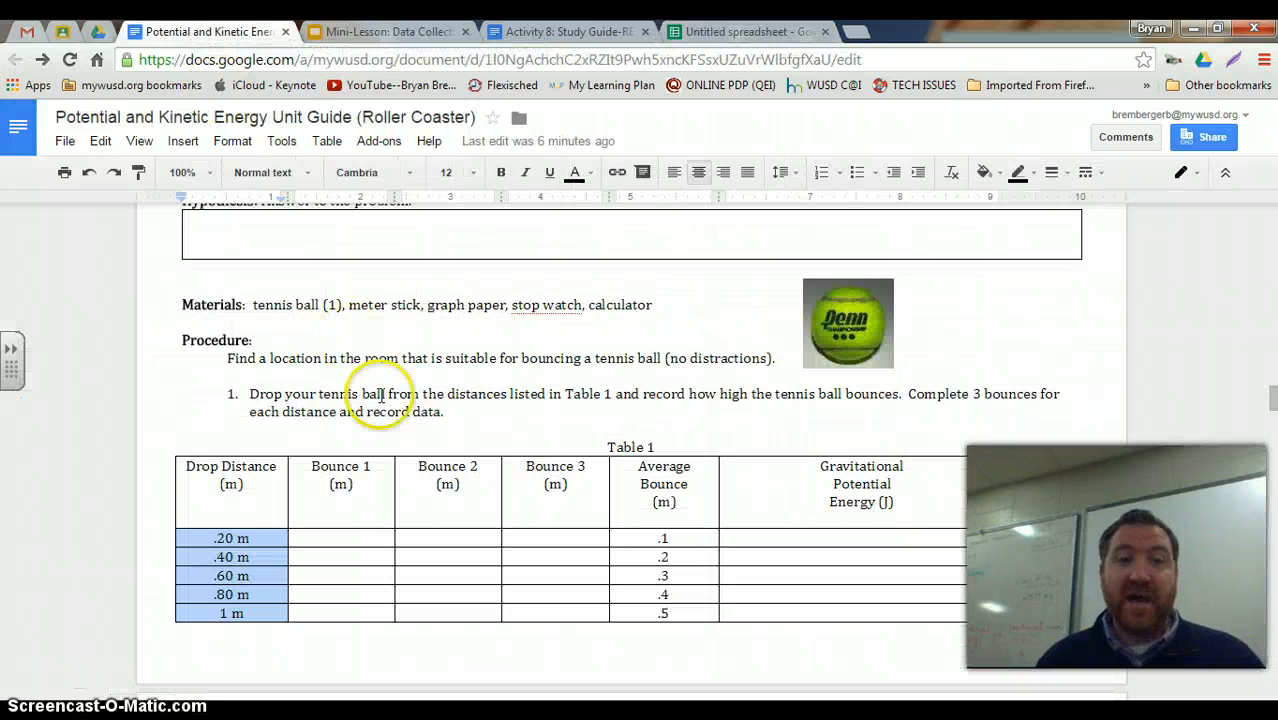
left_click(649, 543)
left_click_drag(649, 543, 672, 621)
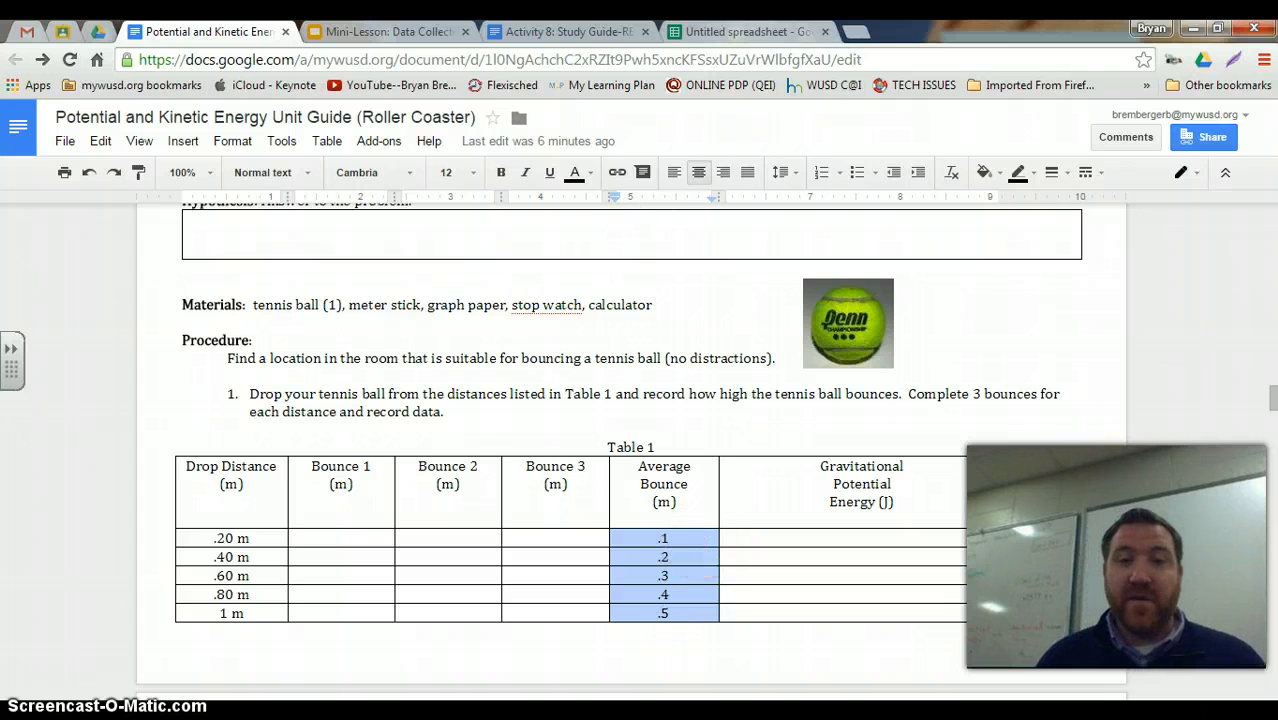
left_click(745, 31)
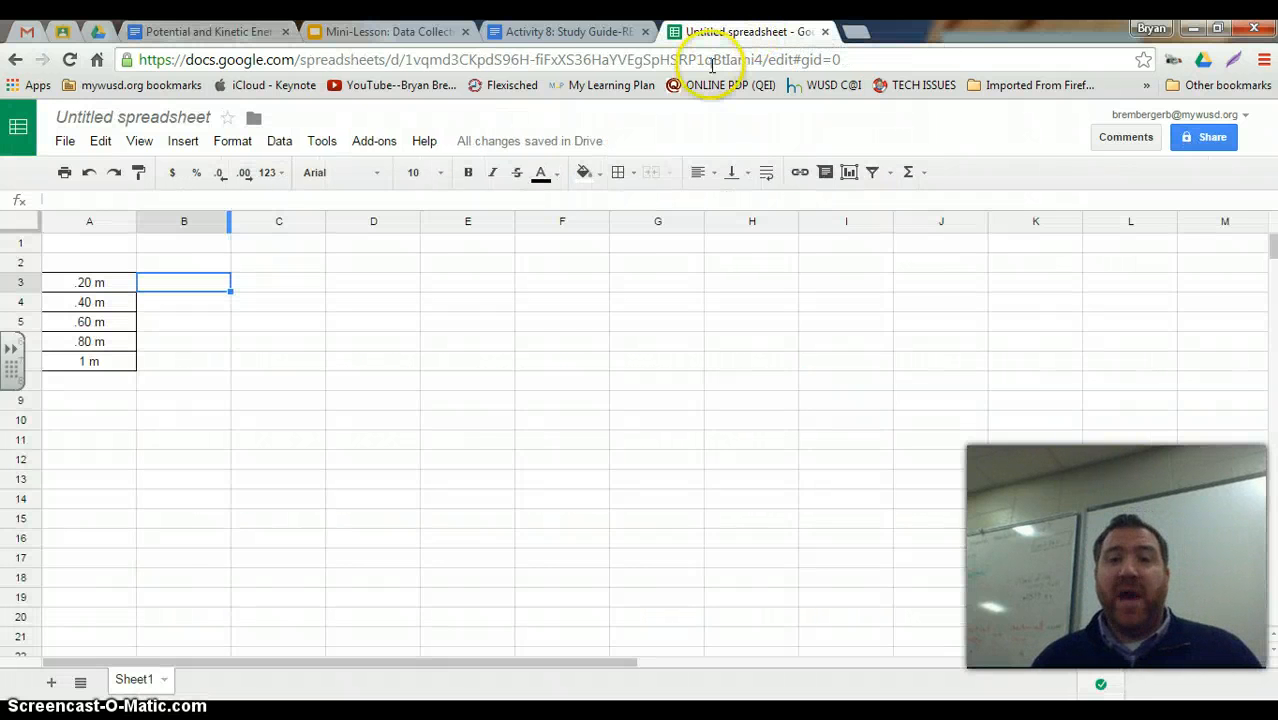
right_click(213, 283)
left_click(244, 353)
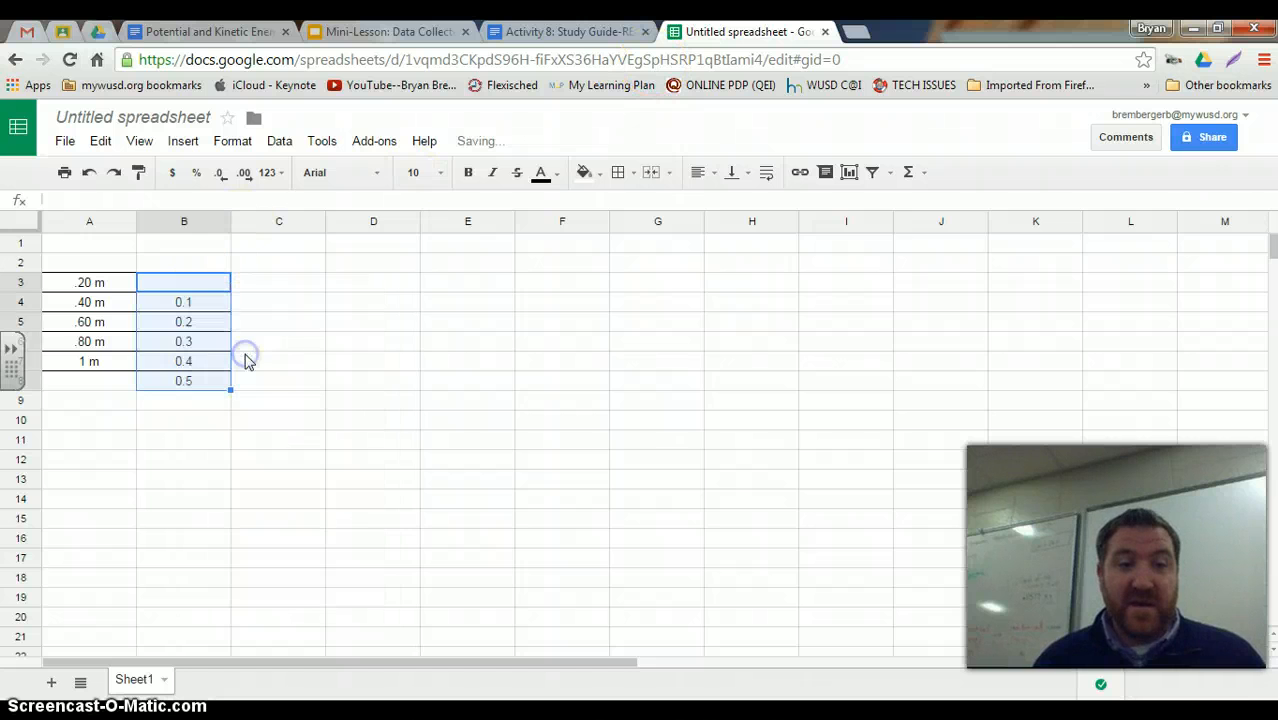
left_click(329, 308)
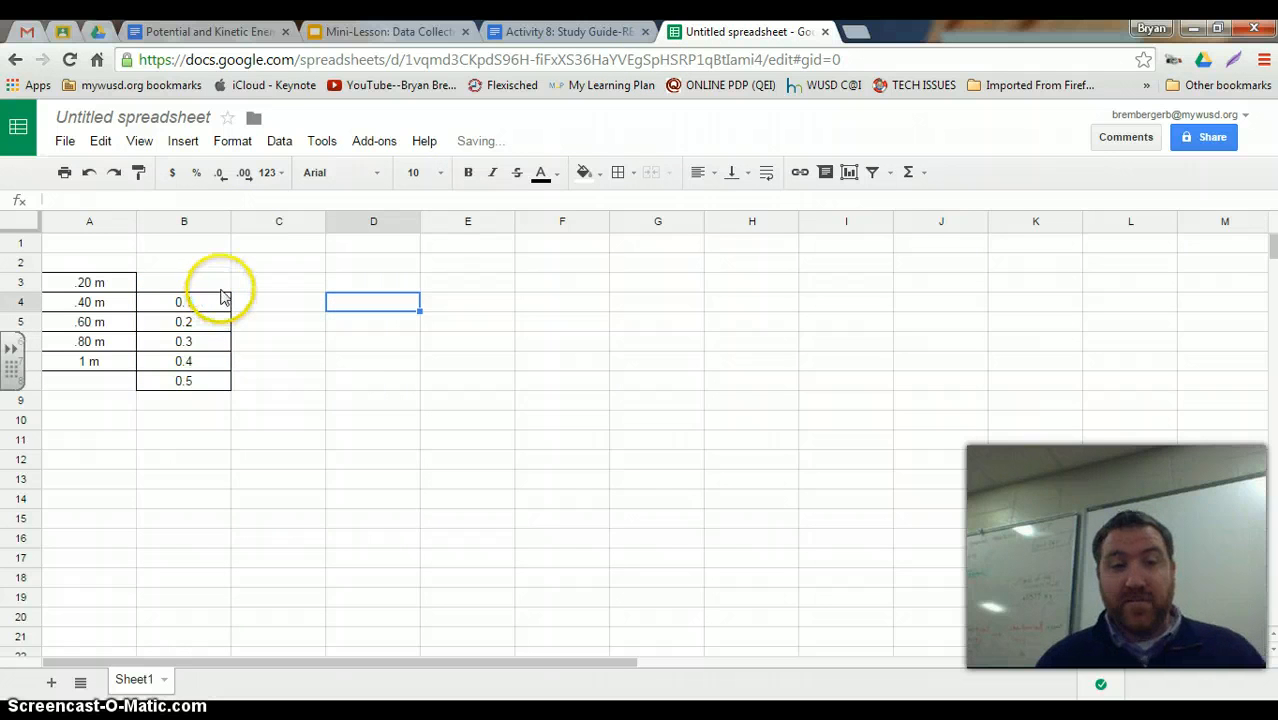
- Move the average bounce values up one row to B3:B7 so they line up with the drop distances
left_click_drag(221, 289, 212, 362)
left_click(277, 322)
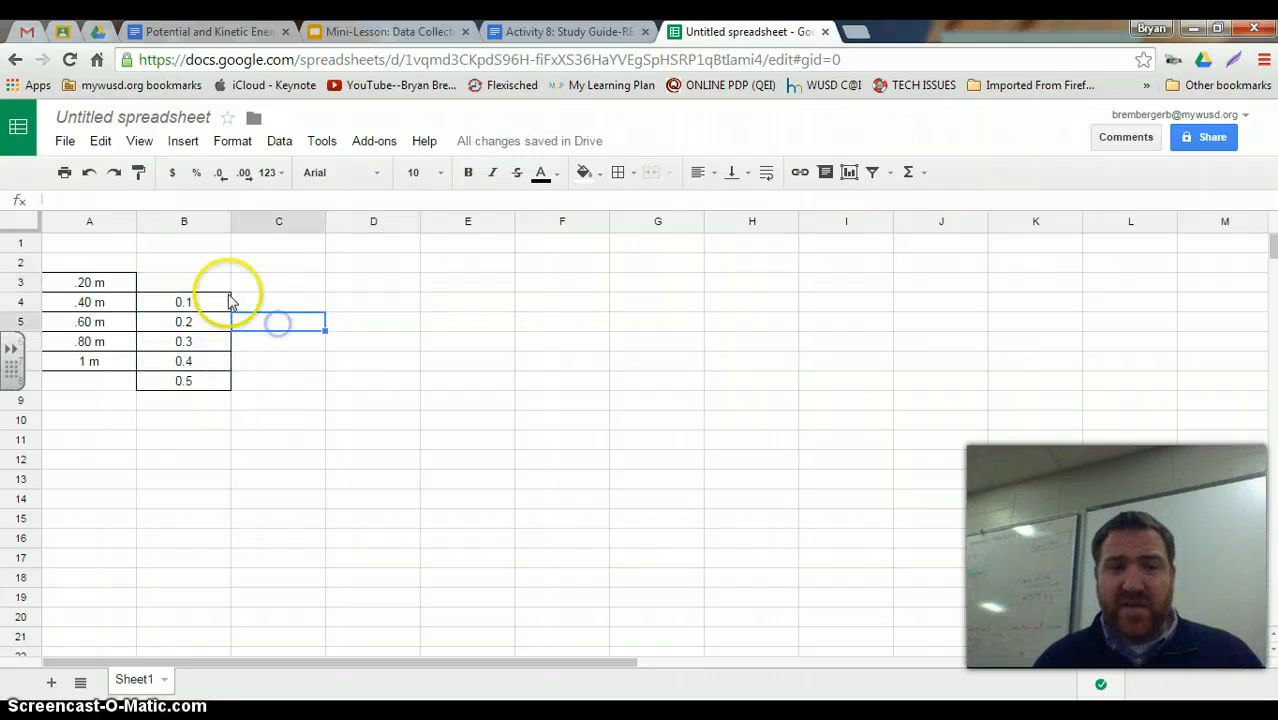
left_click_drag(212, 307, 191, 380)
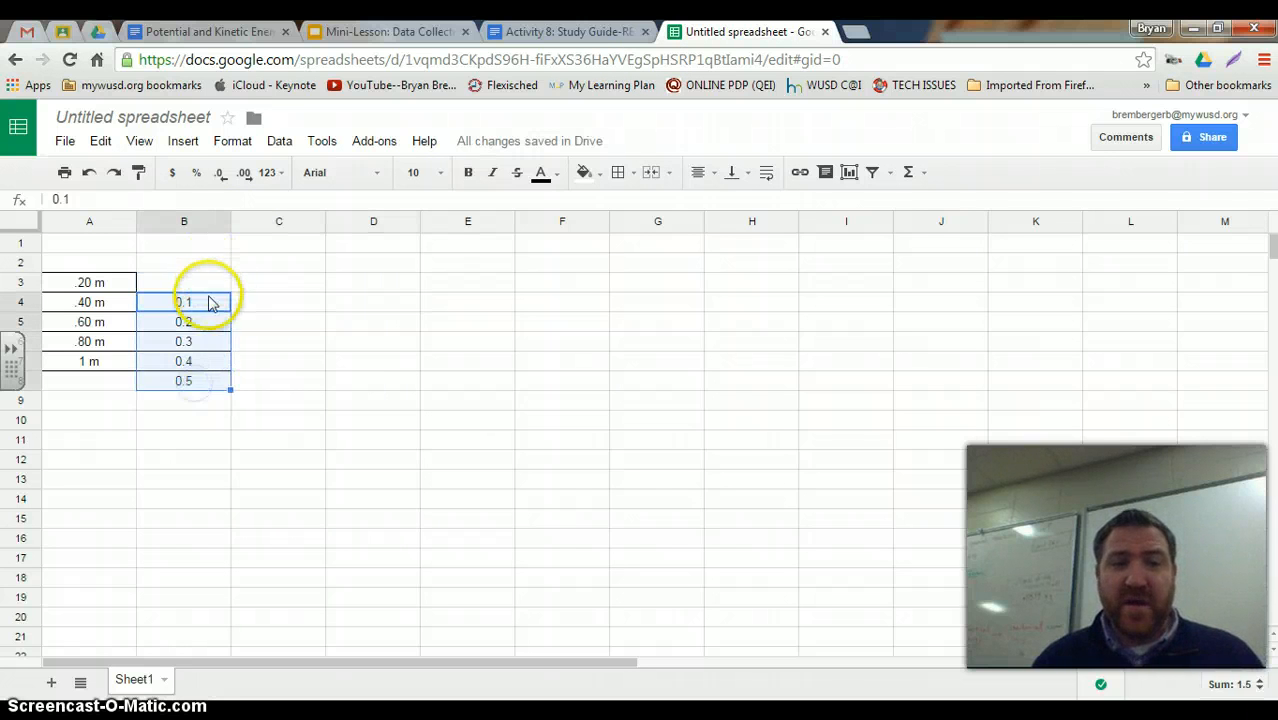
left_click_drag(207, 292, 205, 275)
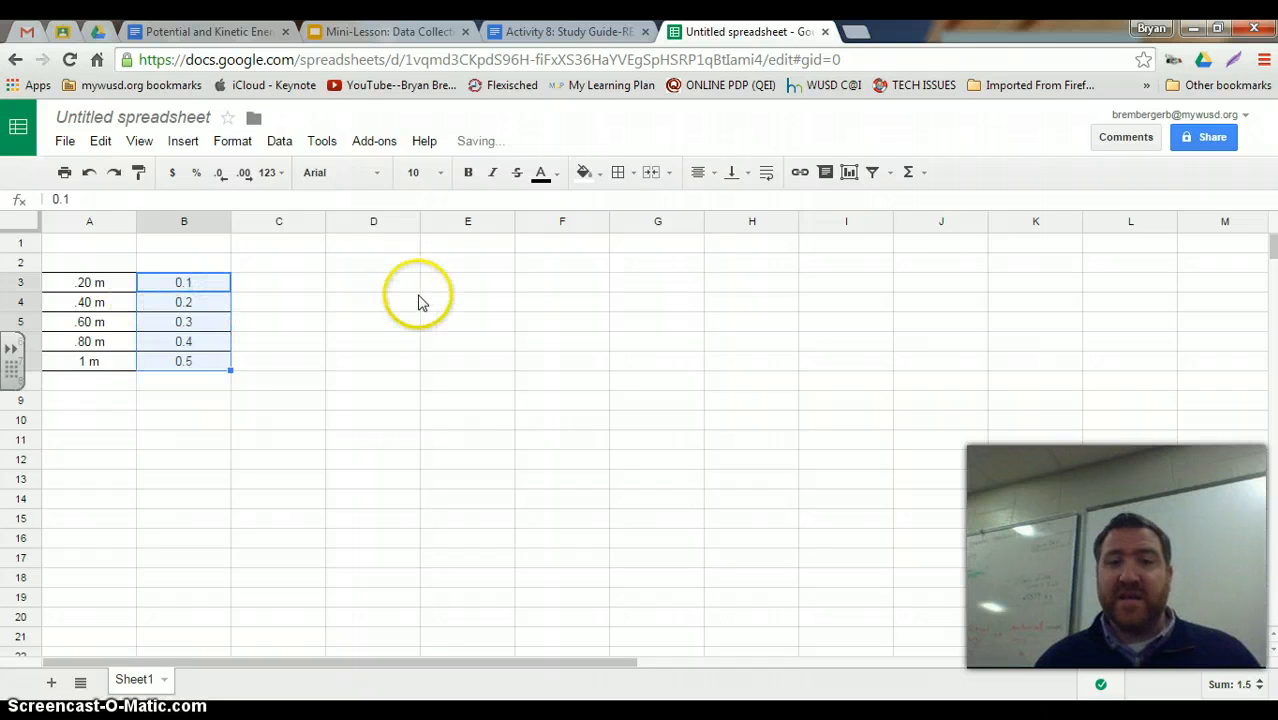
left_click(349, 325)
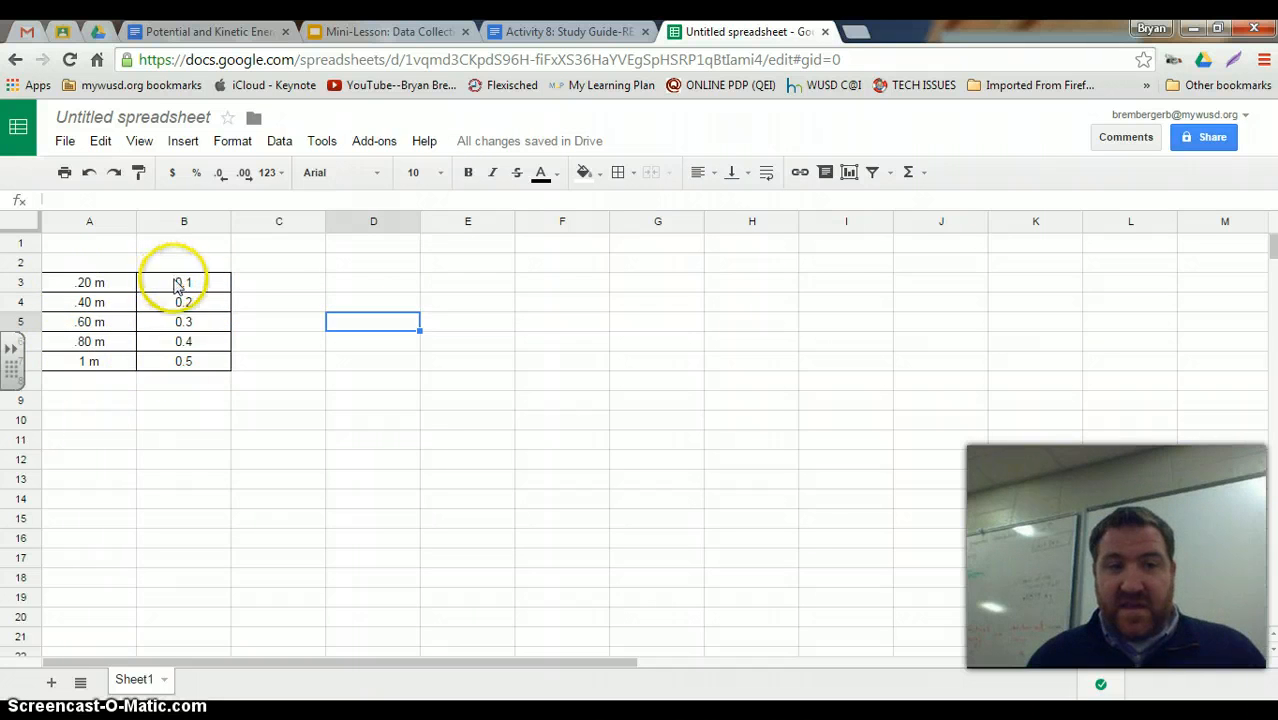
left_click(155, 380)
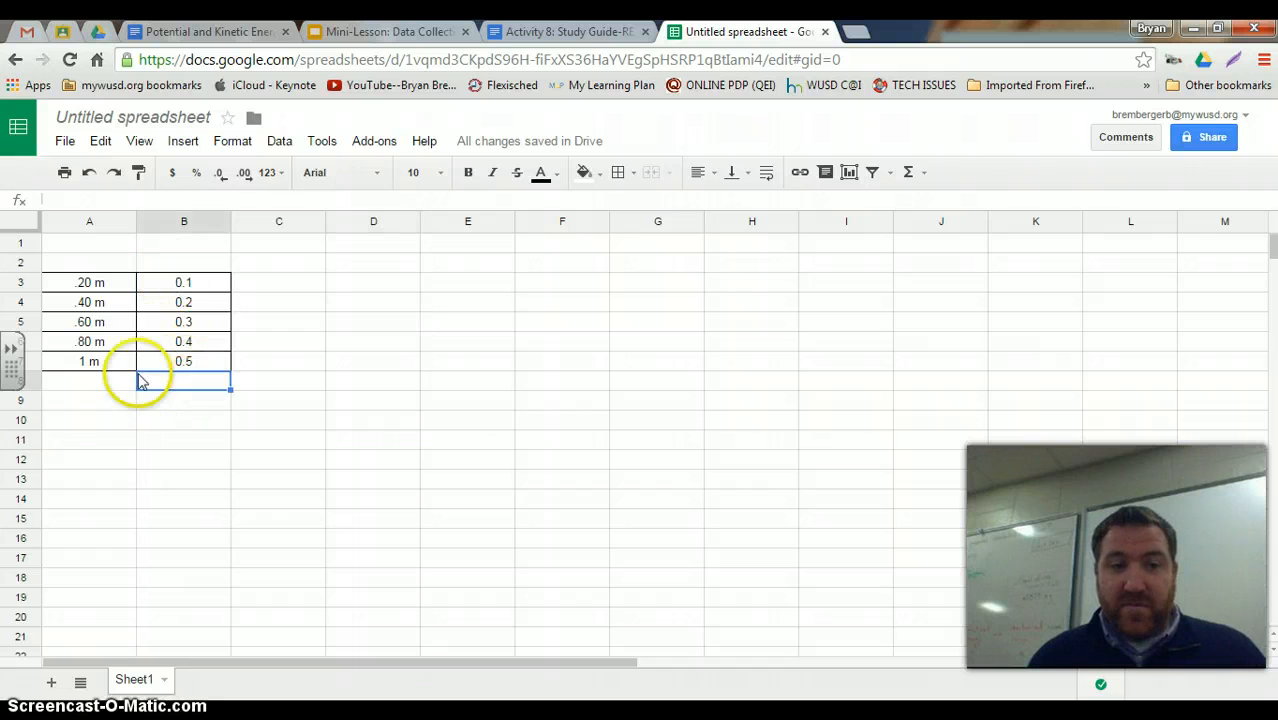
- Start a chart from the data range A3:B7 and choose the recommended line chart type
left_click(94, 285)
left_click_drag(133, 310, 188, 366)
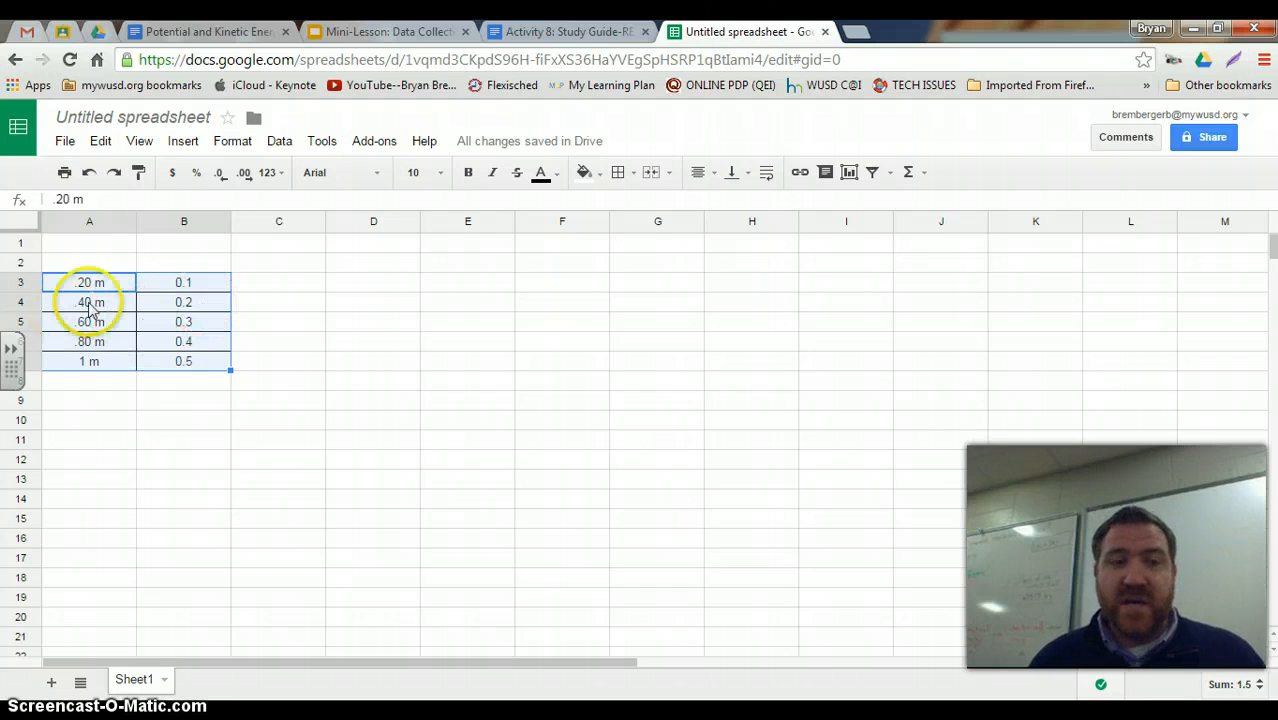
left_click(183, 141)
left_click(214, 527)
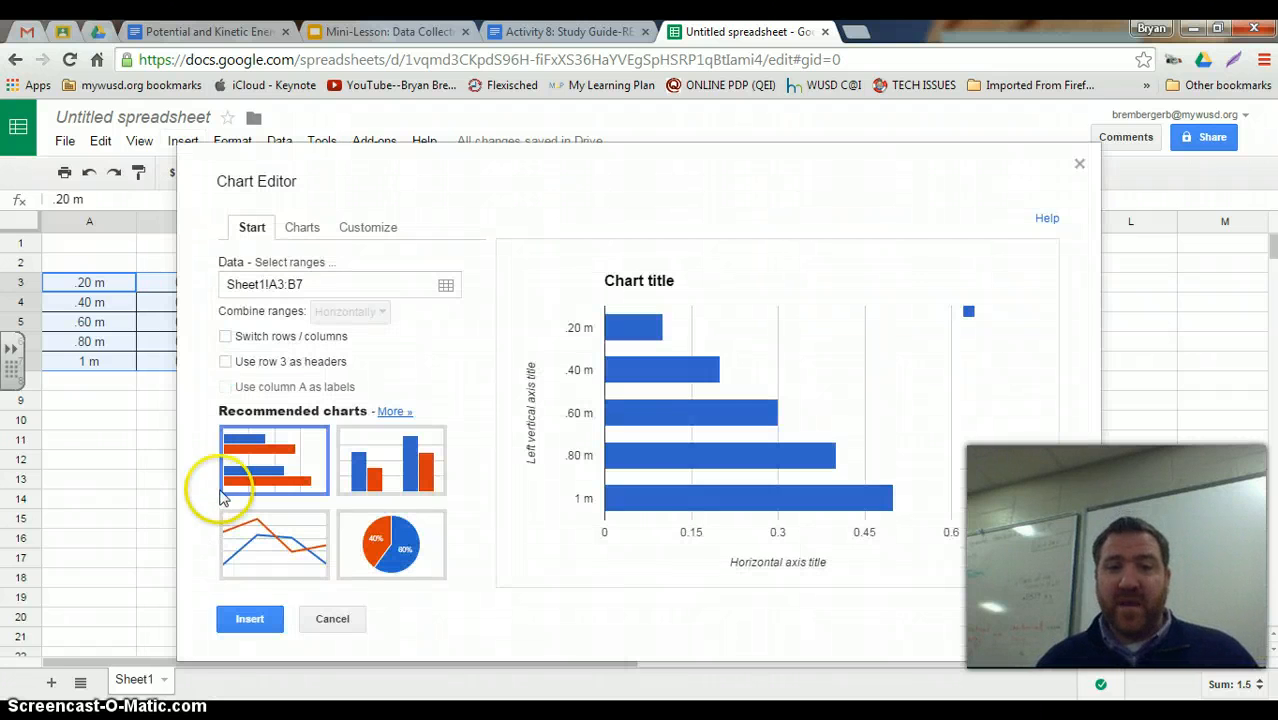
left_click(282, 551)
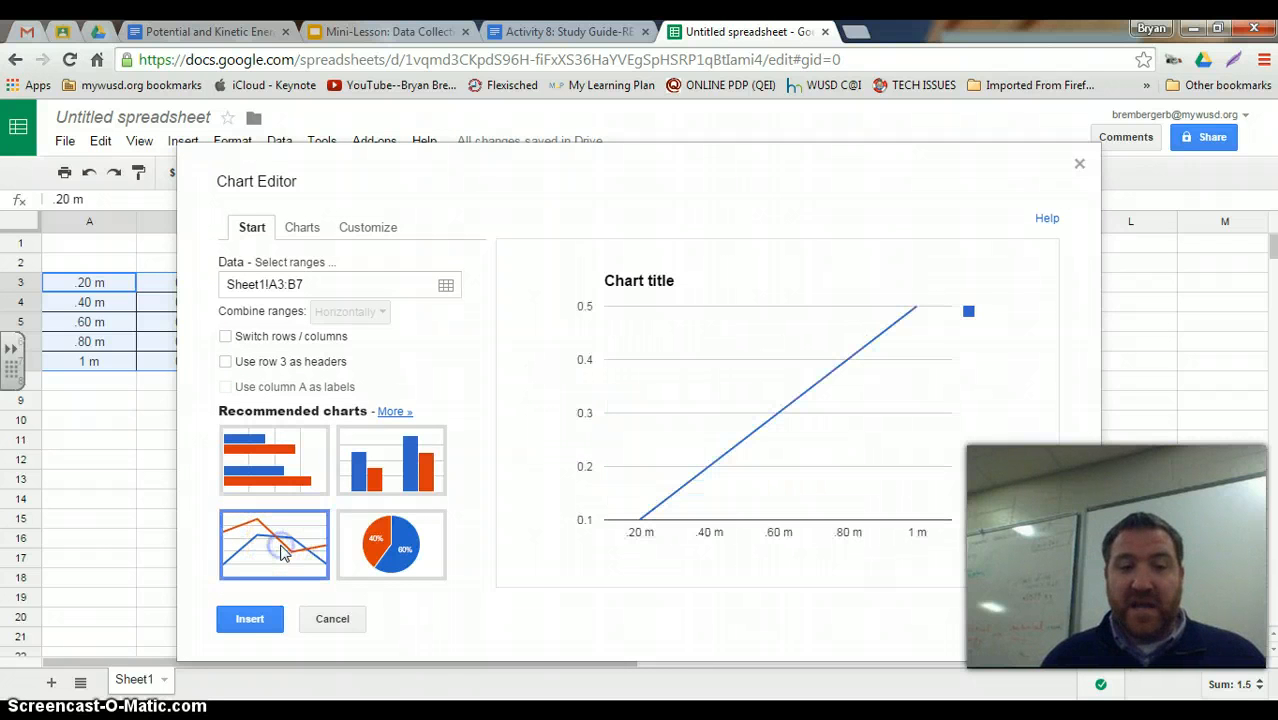
- Set the chart title to "Average Bounce Height for a given drop distance"
left_click(362, 228)
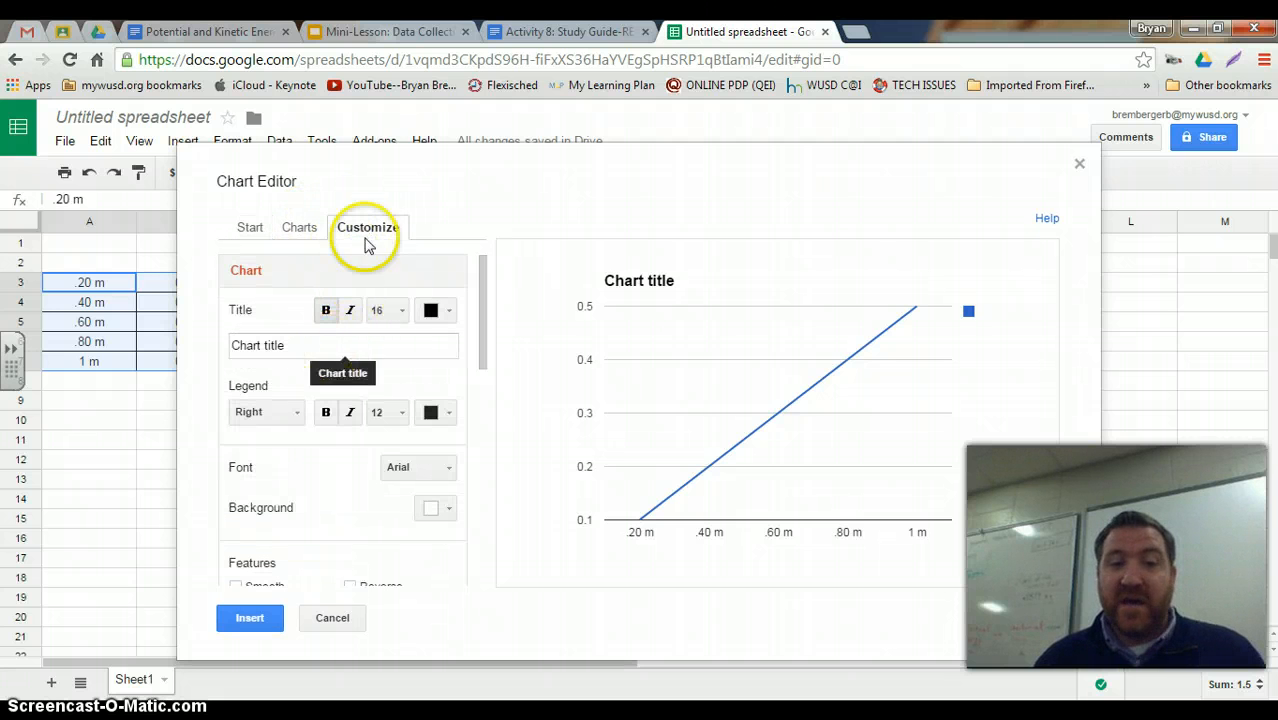
left_click_drag(305, 345, 200, 357)
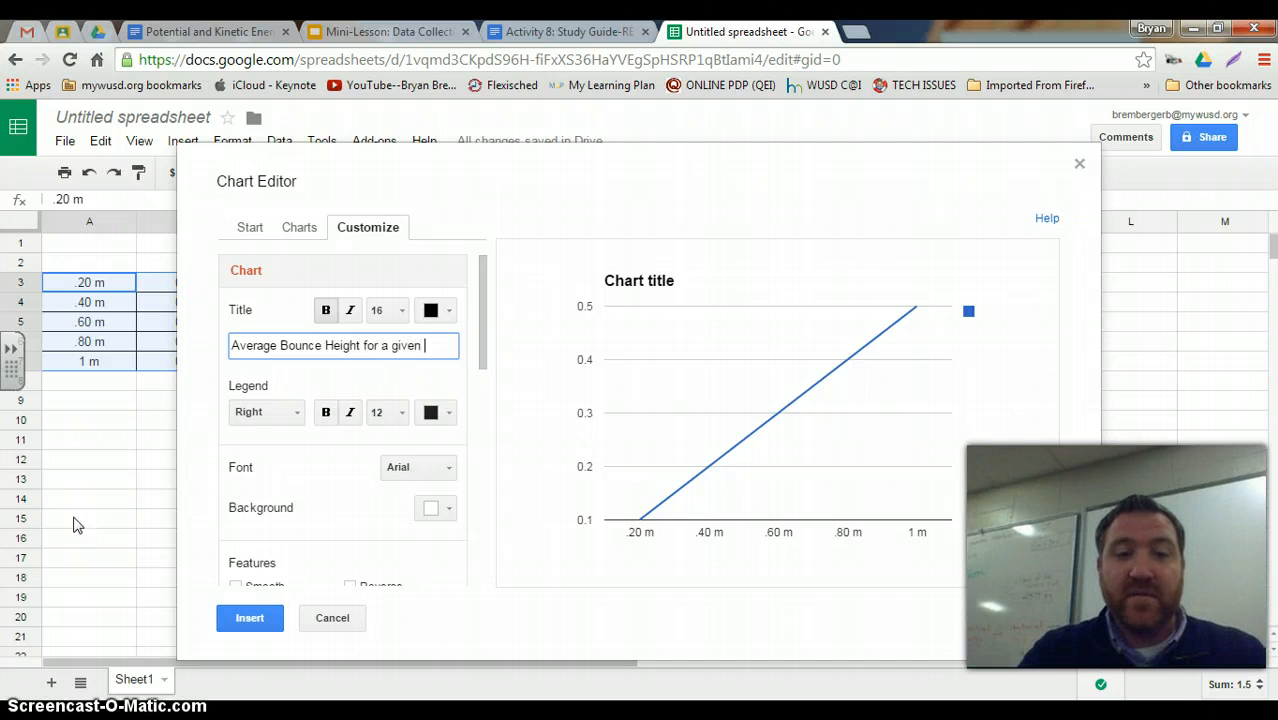
type("drop d")
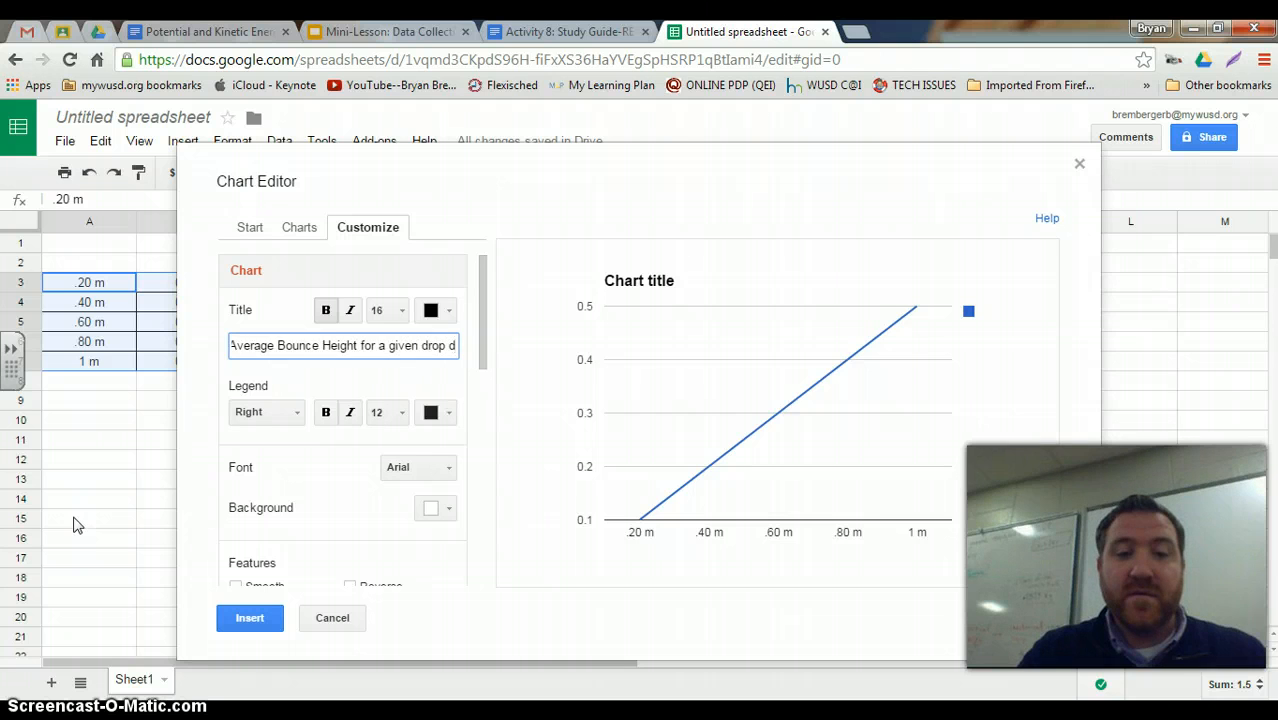
type("istance")
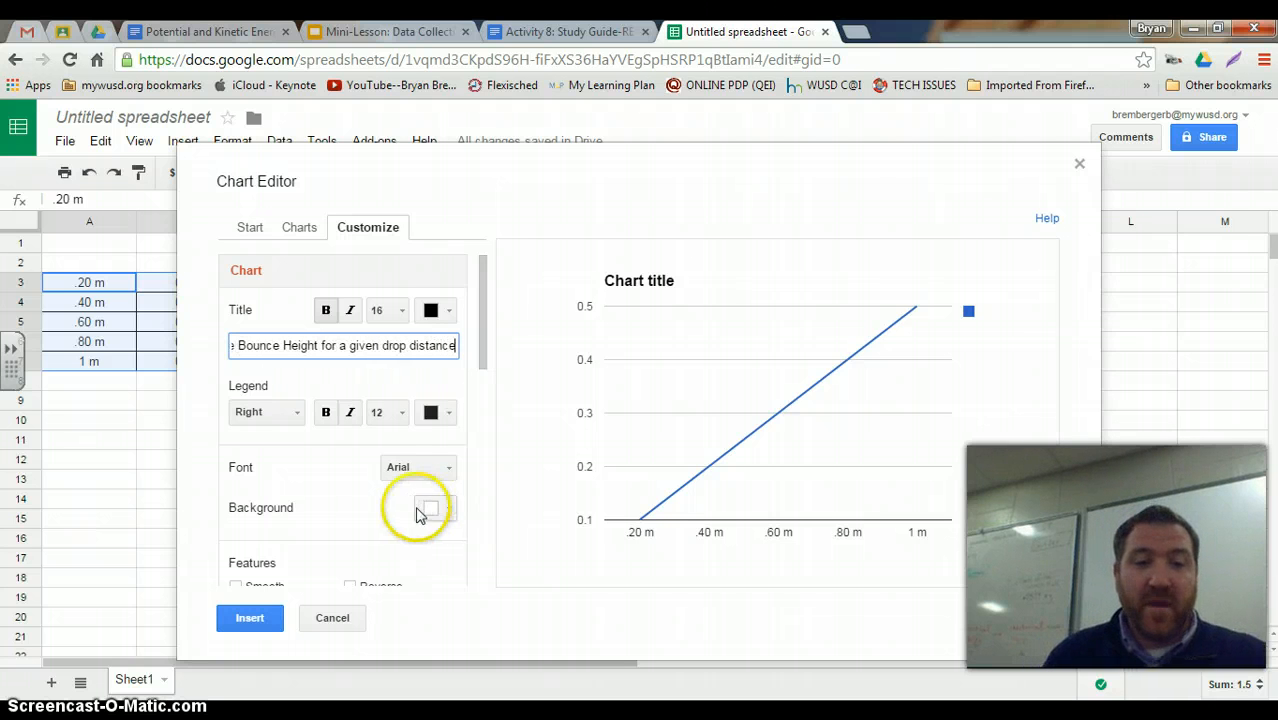
- Set the horizontal axis title to "Drop Distance"
scroll(295, 452, "down", 1)
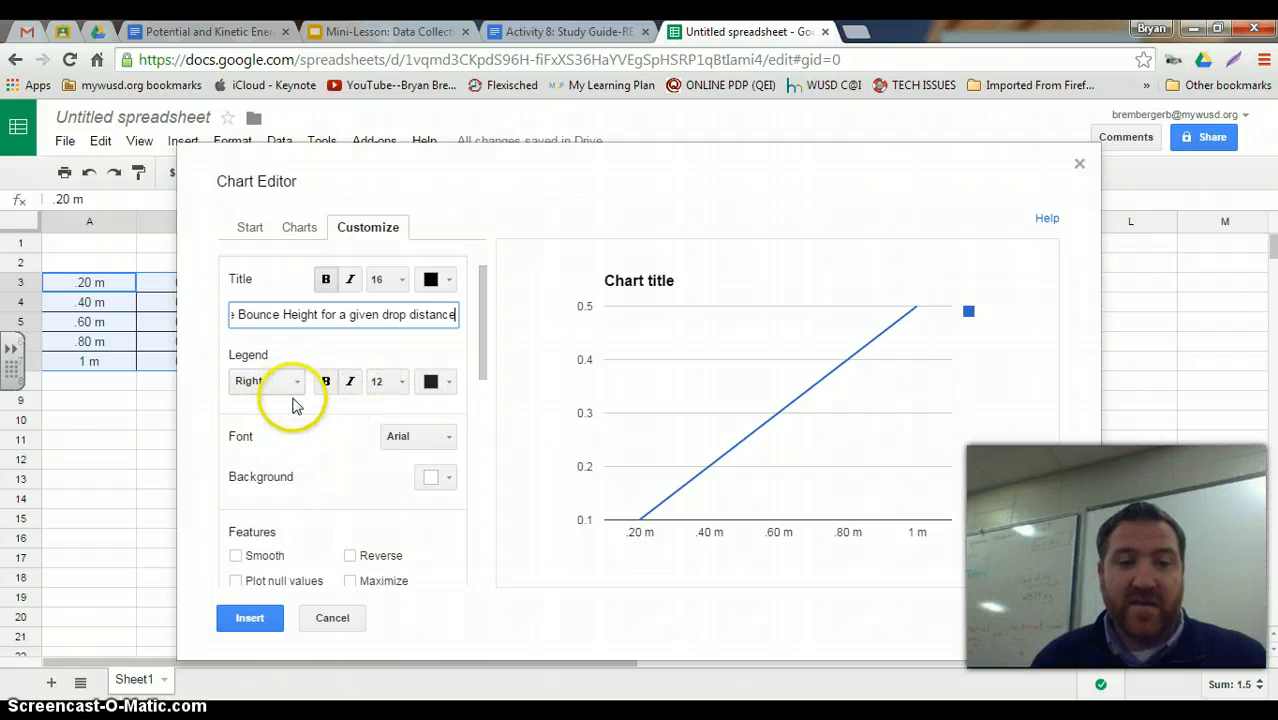
scroll(353, 497, "down", 1)
scroll(348, 485, "down", 2)
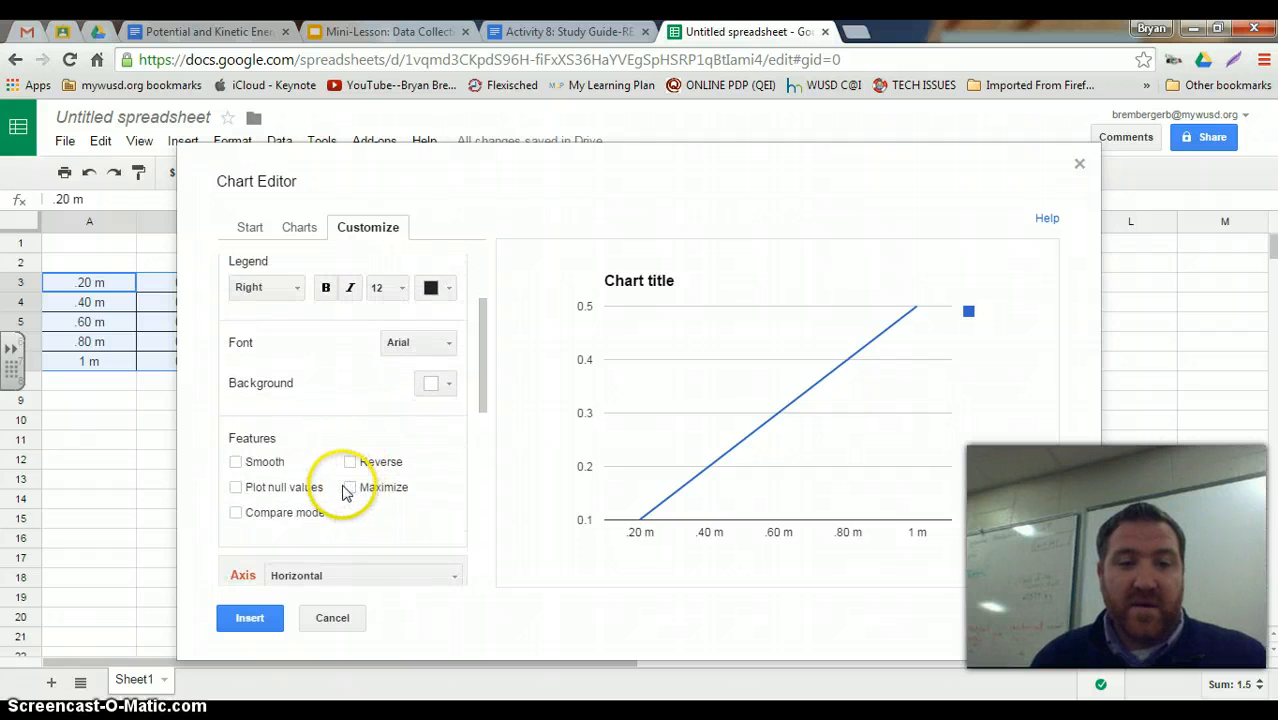
scroll(300, 417, "down", 6)
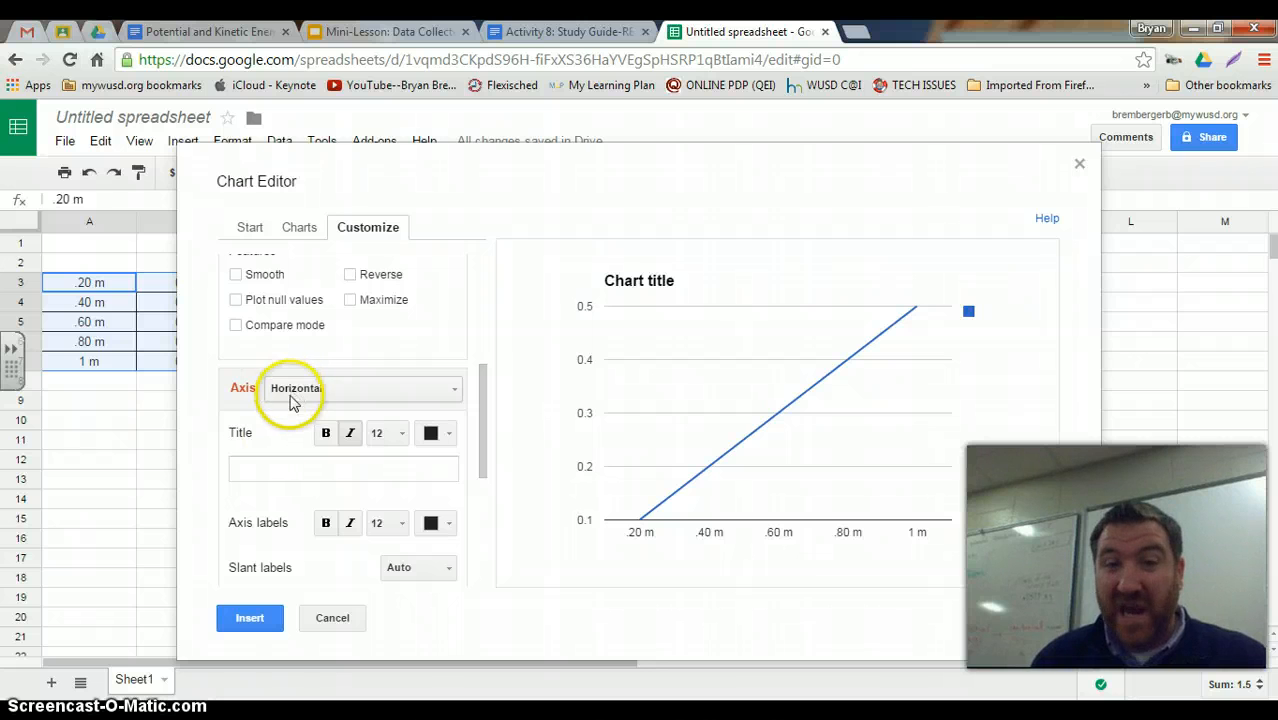
left_click(292, 465)
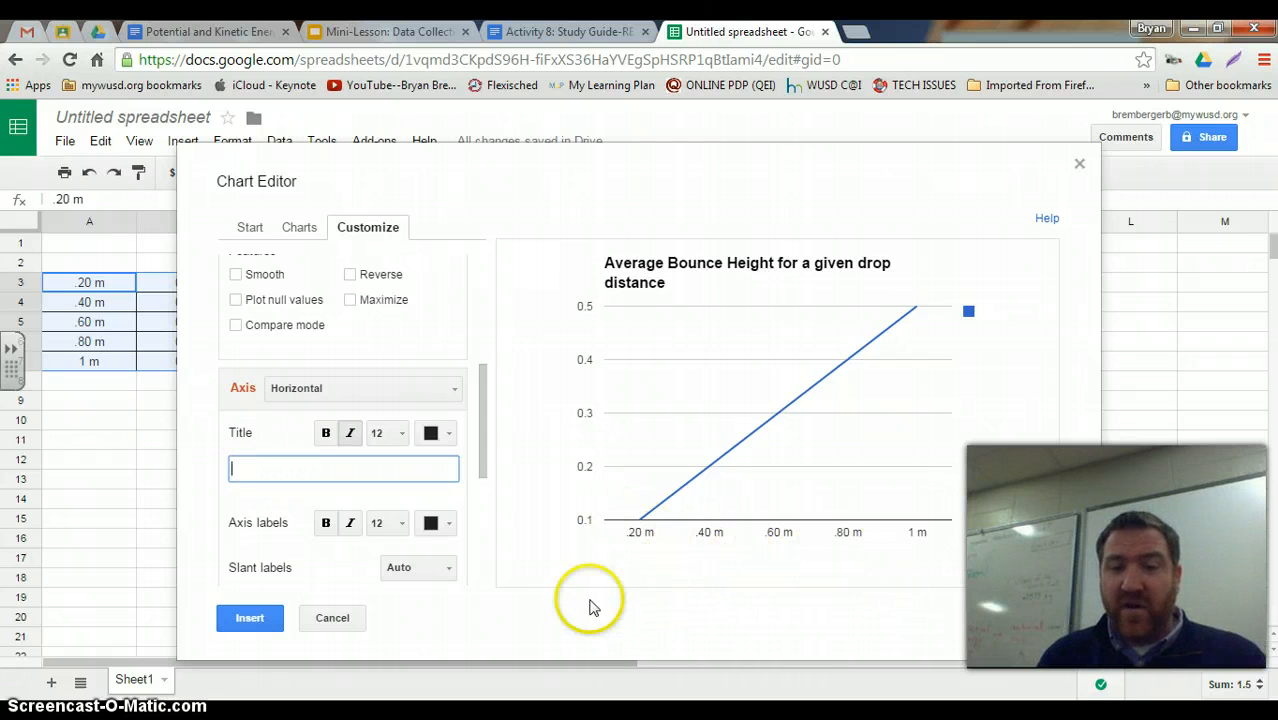
type("Drip")
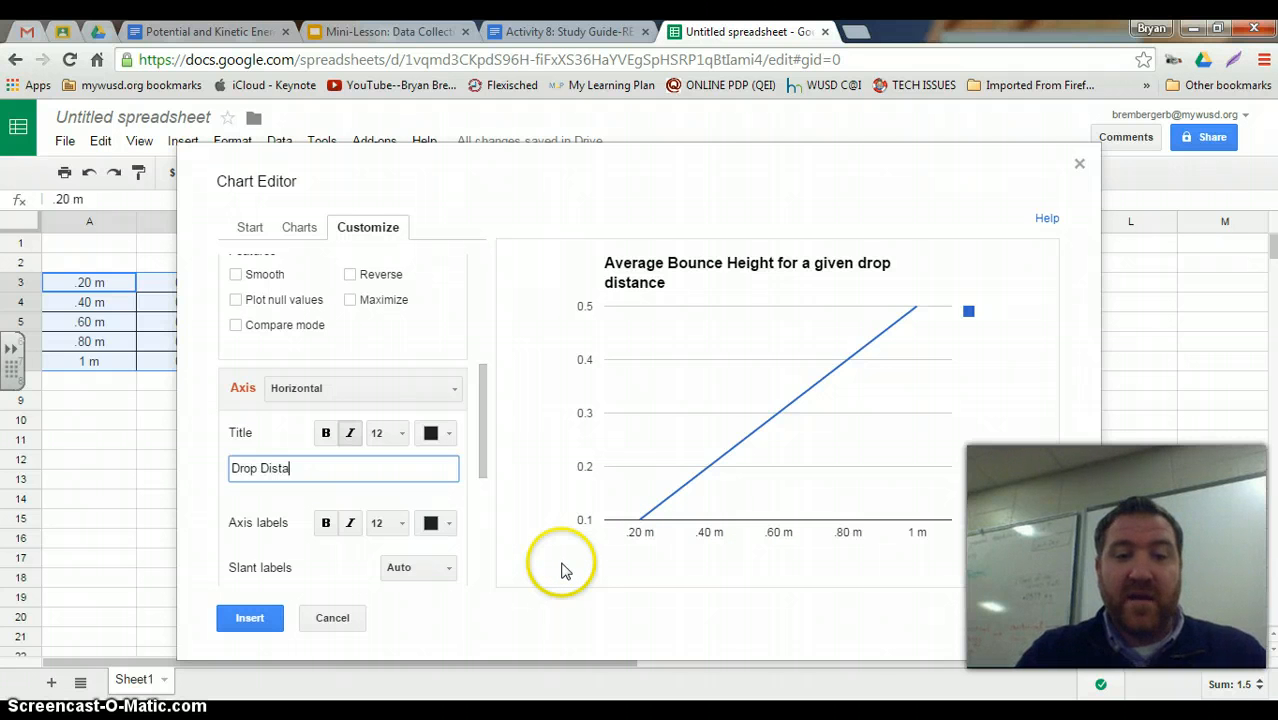
- Set the left vertical axis title to "Average Bounce Height" and insert the chart into the sheet
left_click(318, 388)
left_click(318, 444)
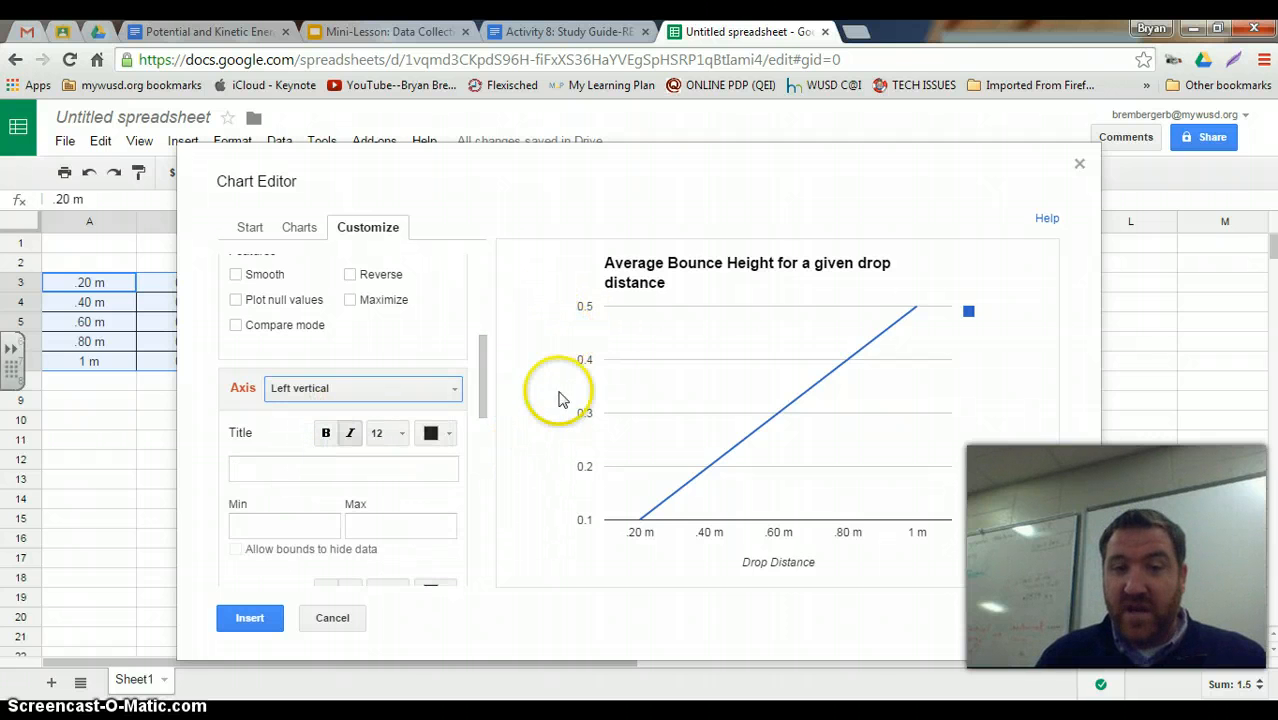
left_click(287, 464)
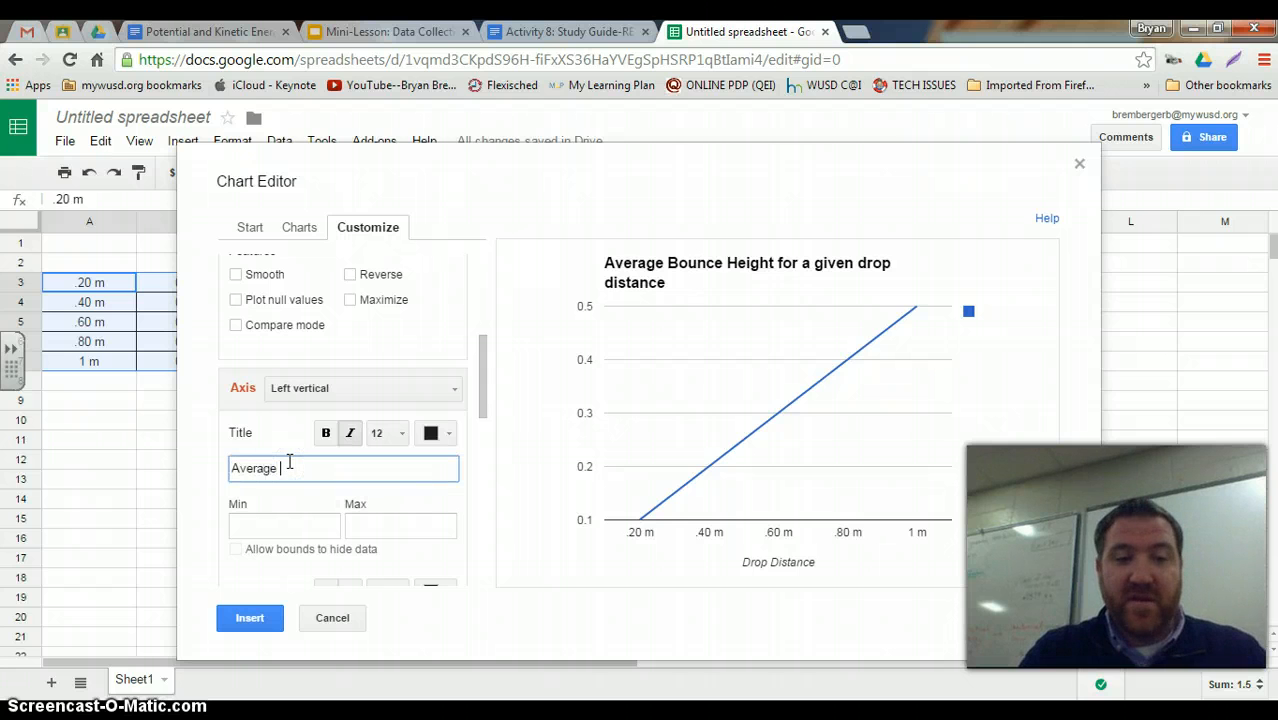
type("Average Bounce Height")
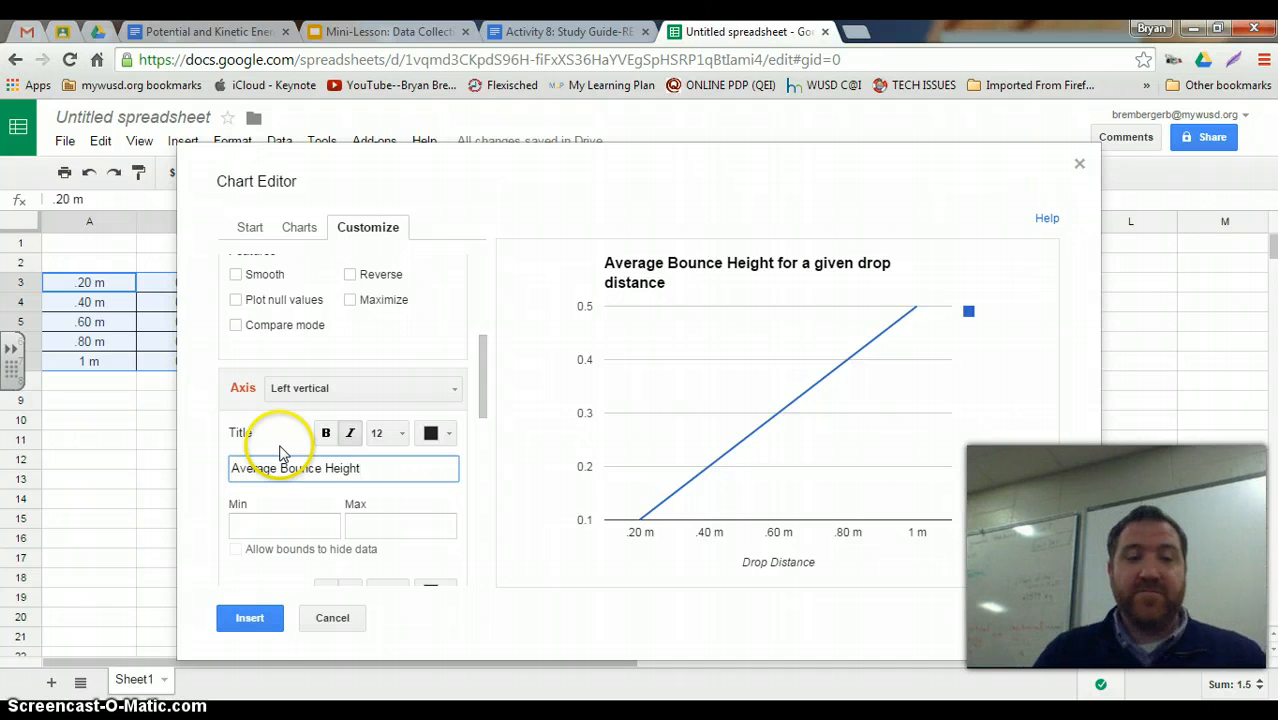
left_click(252, 617)
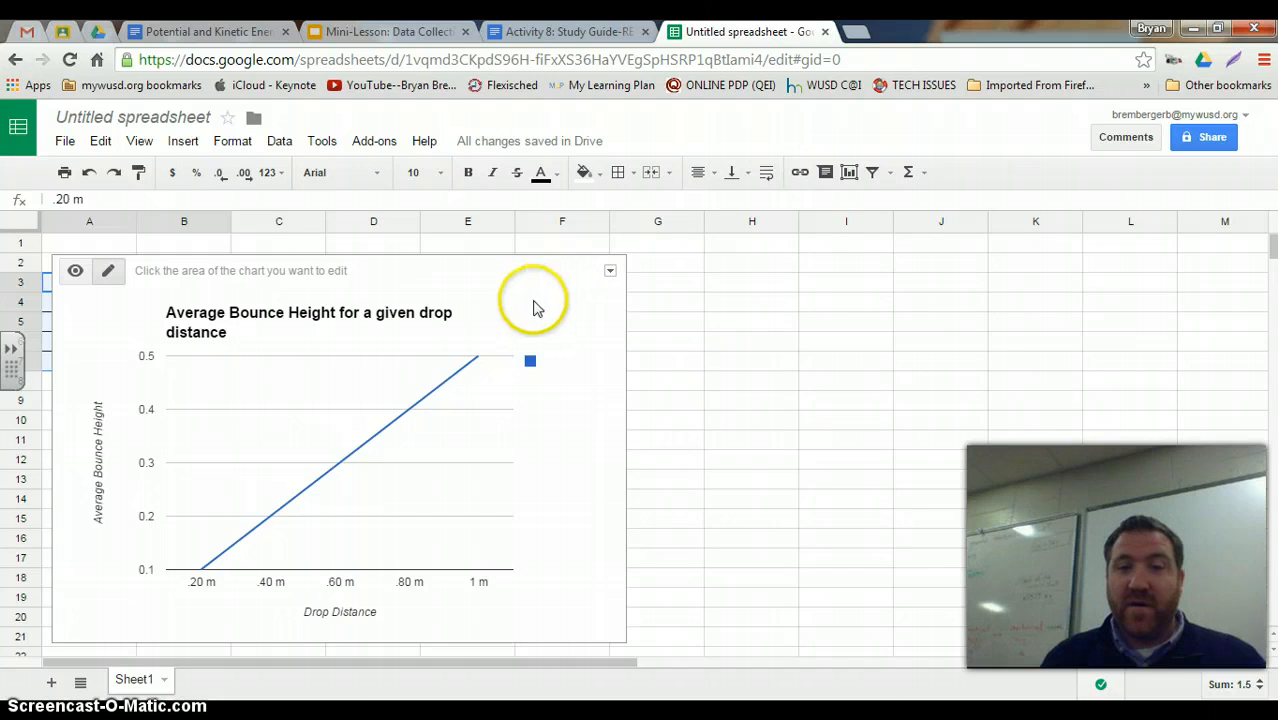
- Copy the chart and paste it into the Potential and Kinetic Energy Unit Guide document, below the hint under Analysis item 2
left_click(610, 271)
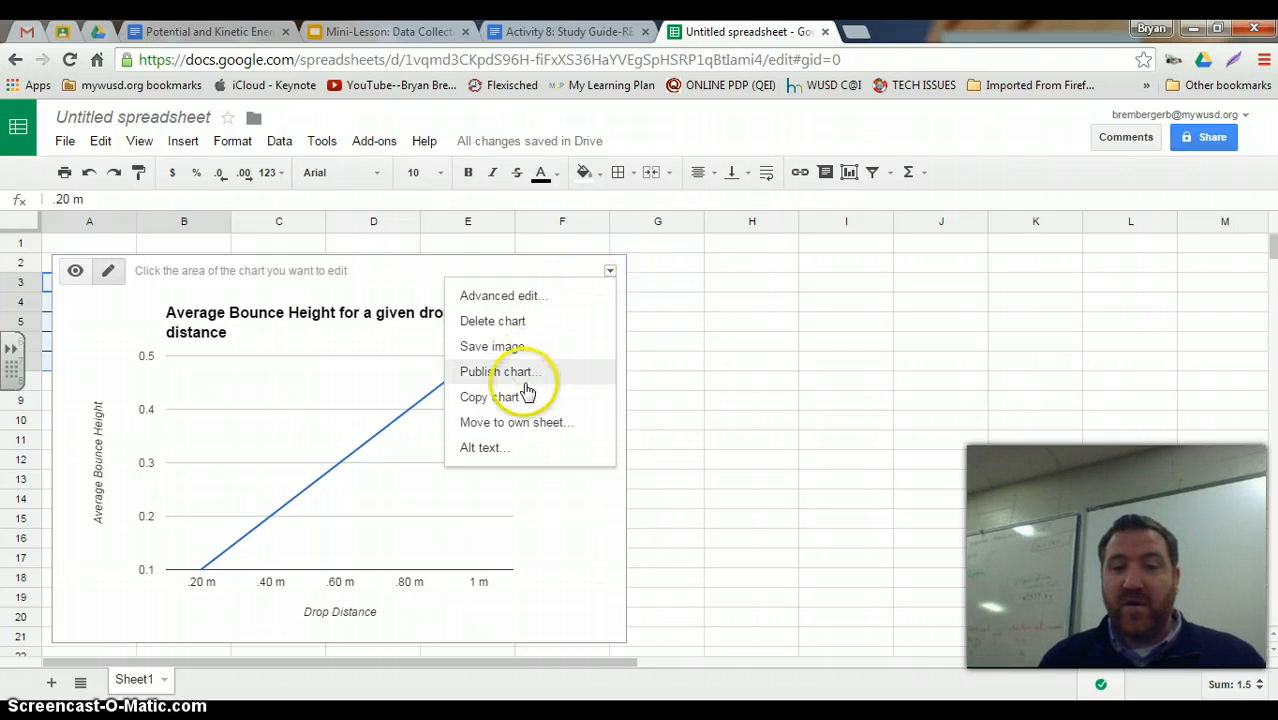
left_click(503, 400)
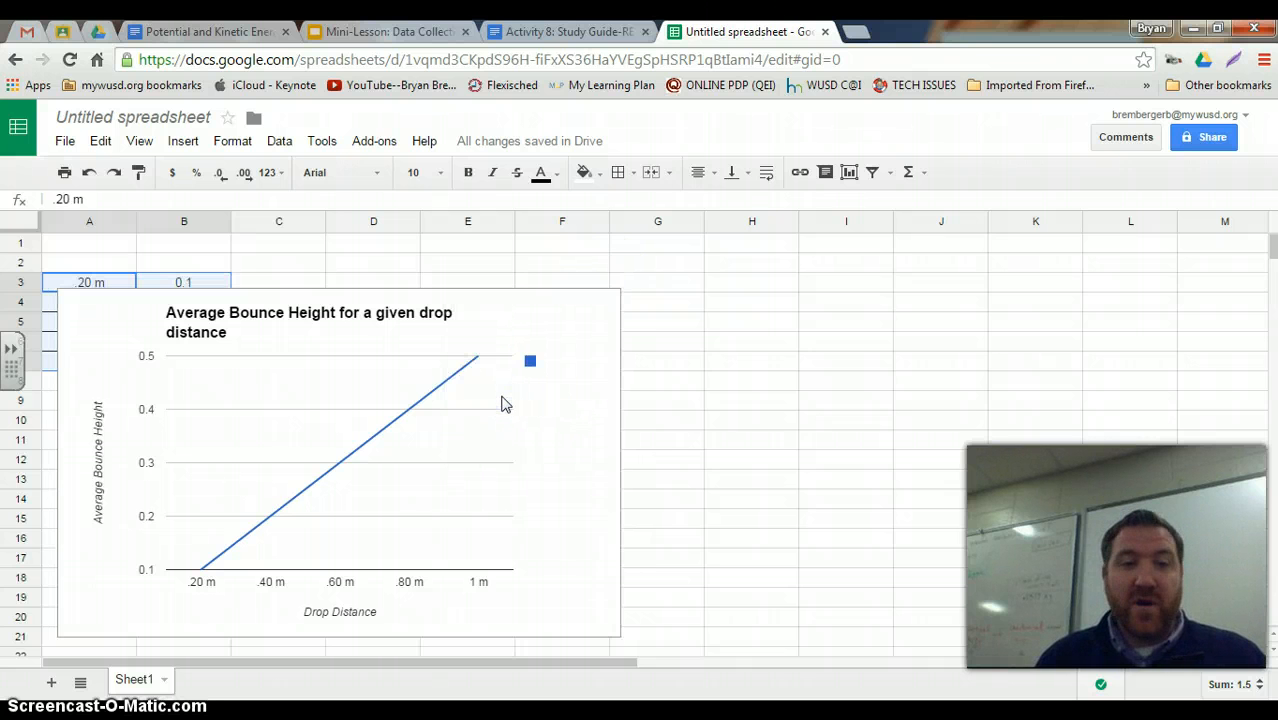
left_click(220, 38)
scroll(419, 491, "down", 2)
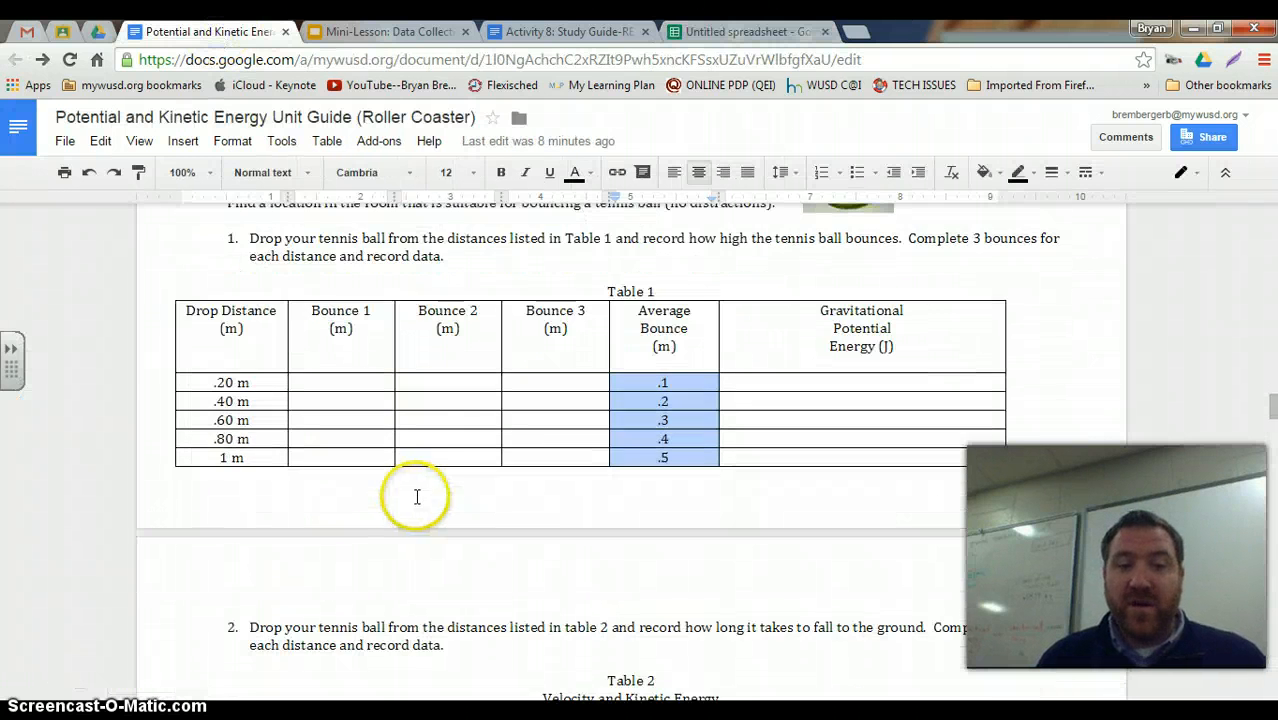
scroll(385, 557, "down", 8)
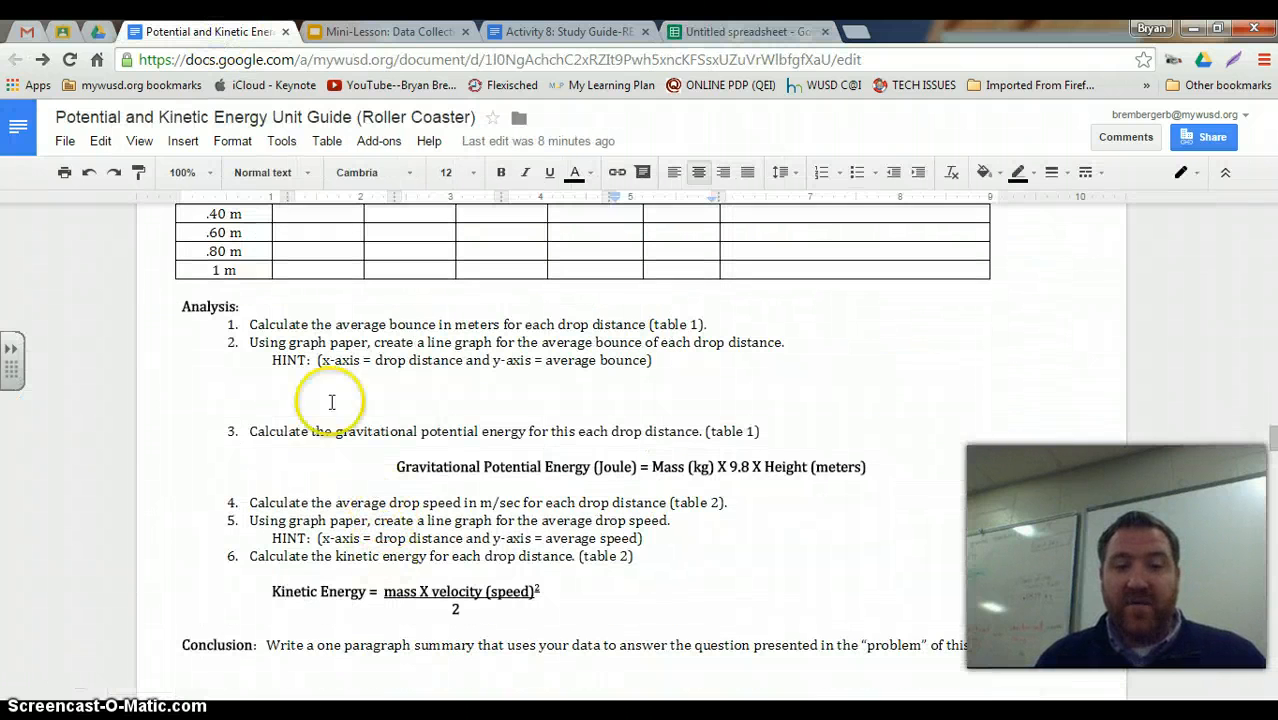
left_click(276, 373)
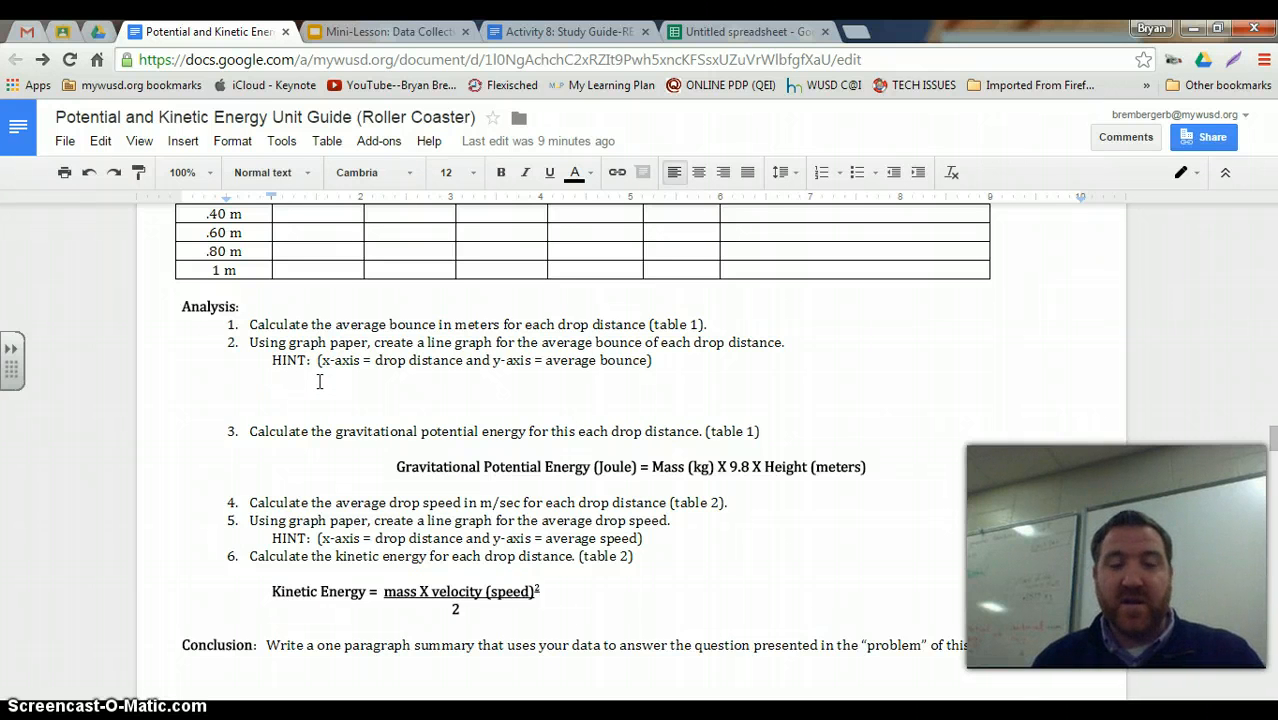
key("ctrl+v")
left_click(305, 377)
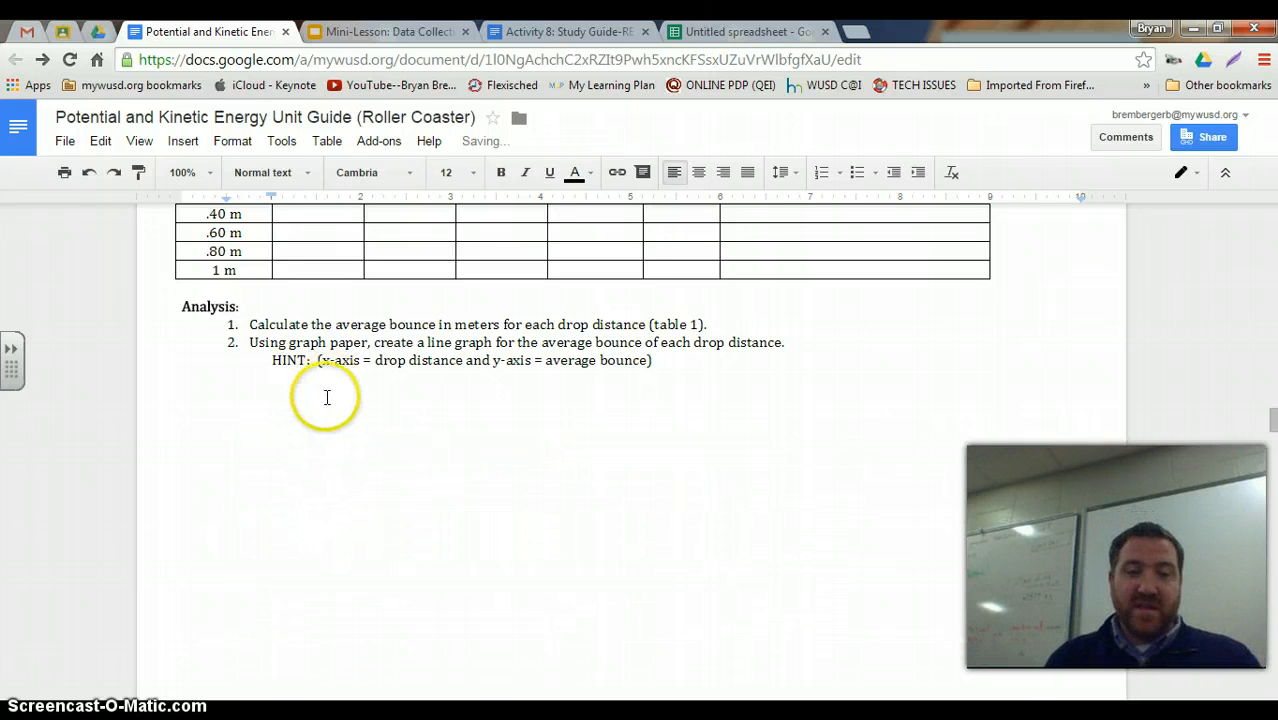
scroll(328, 394, "down", 2)
scroll(328, 399, "down", 3)
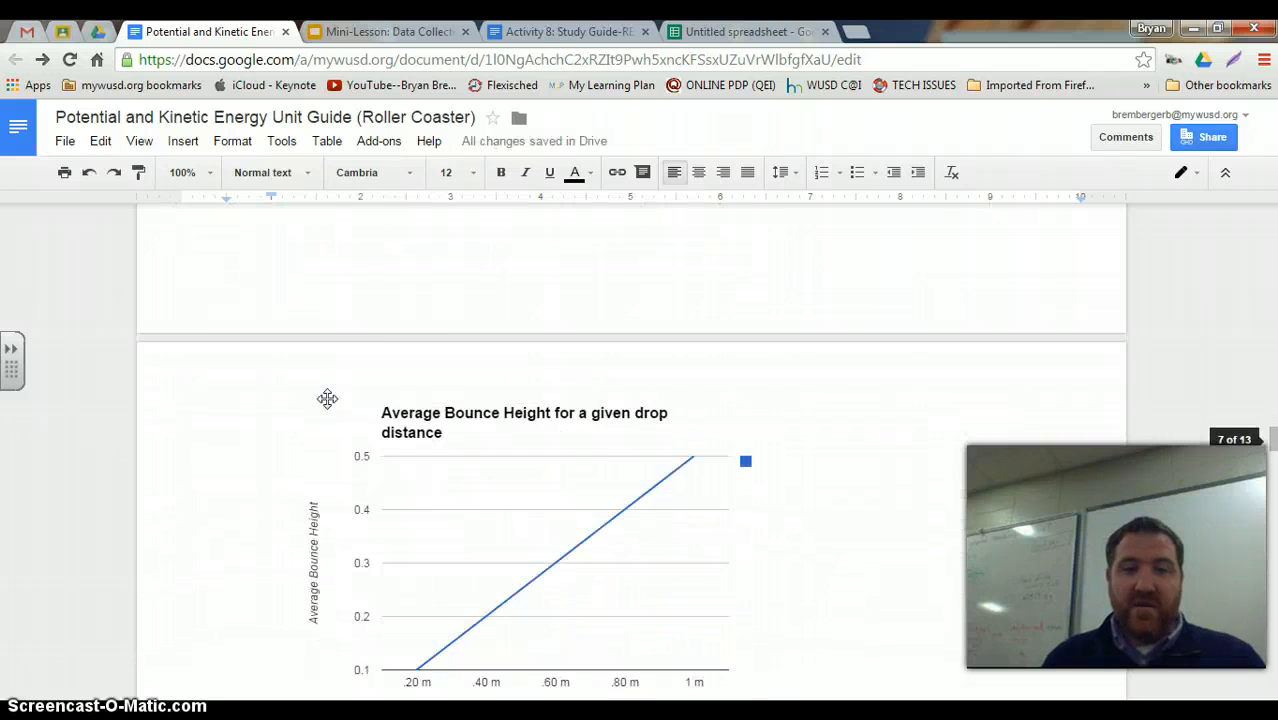